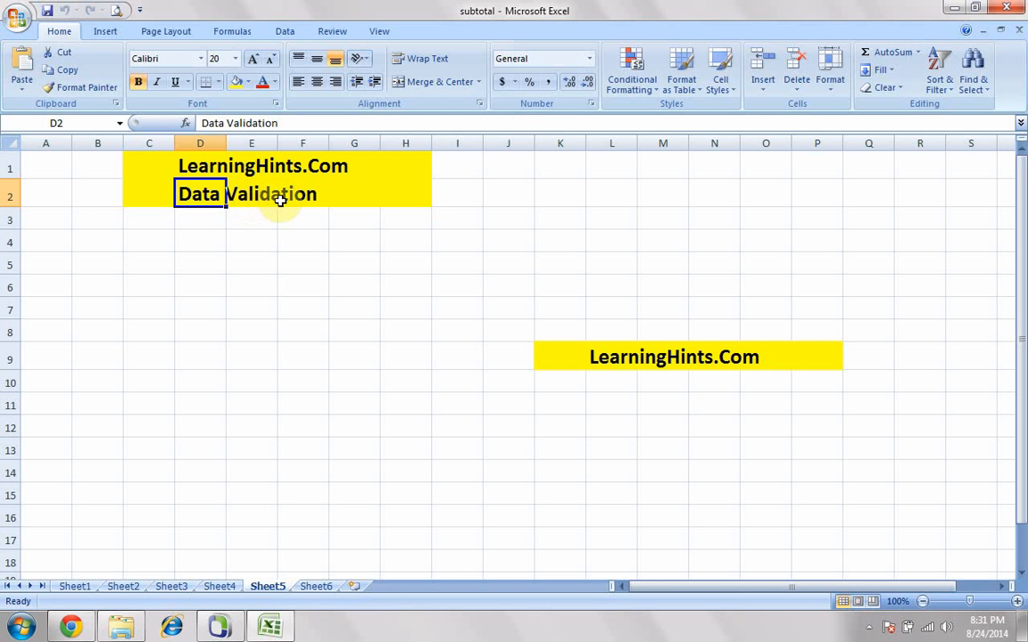
- Enter the heading Marks in cell D4 and widen column D slightly
click(206, 242)
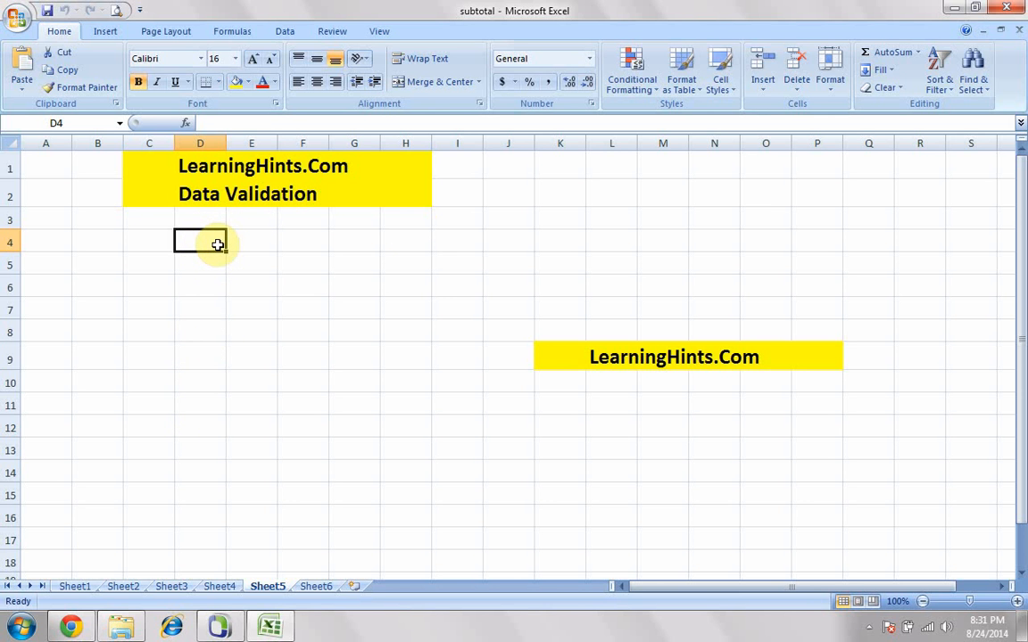
text(Marks)
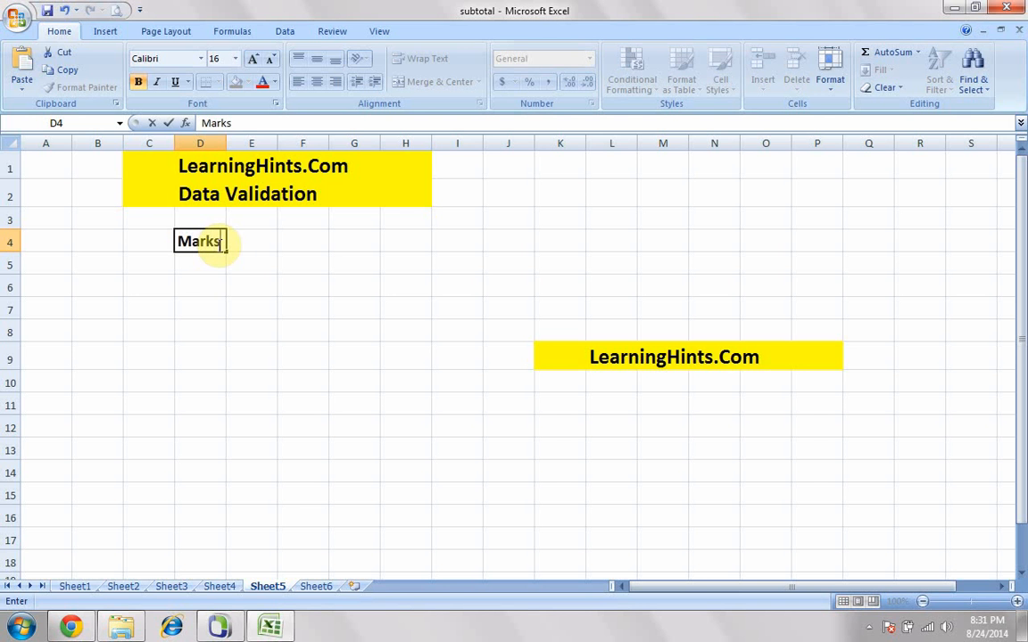
click(202, 265)
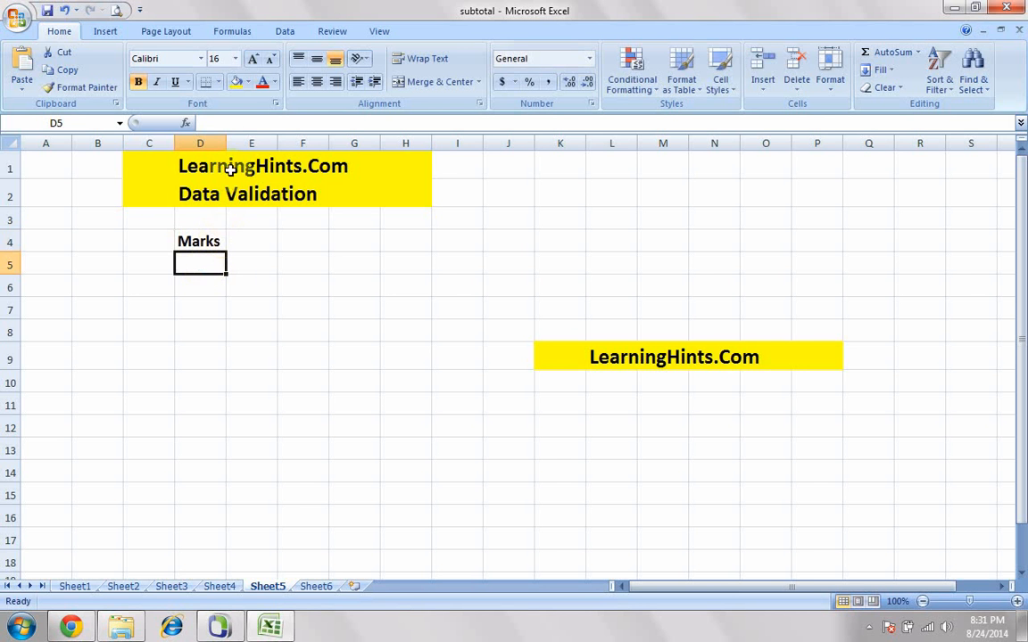
drag(227, 141, 234, 143)
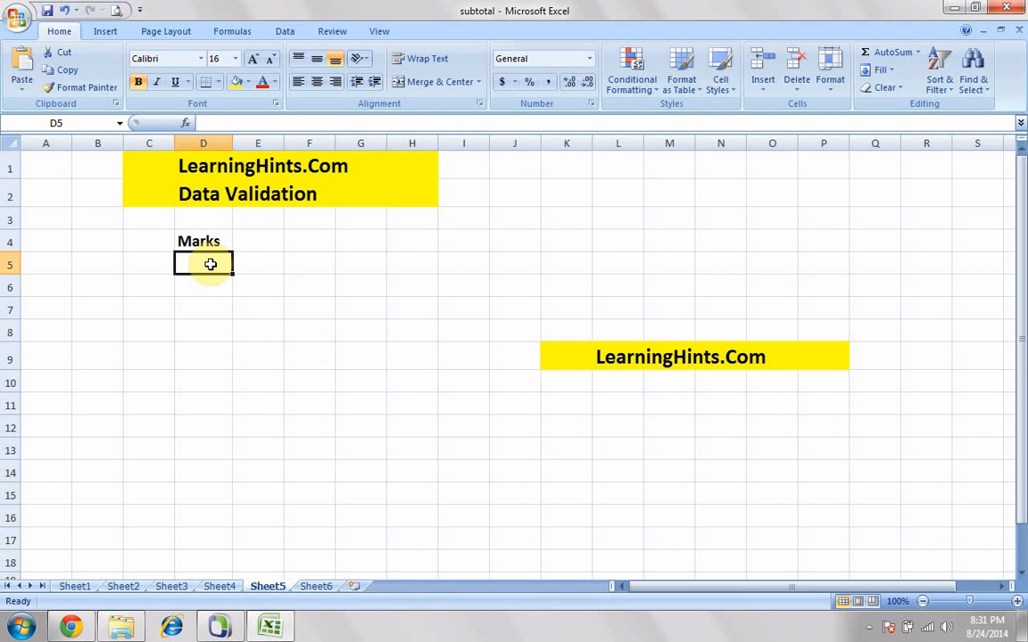
- Enter 870 as a sample mark in cell D5 and clear the cell again
text(87)
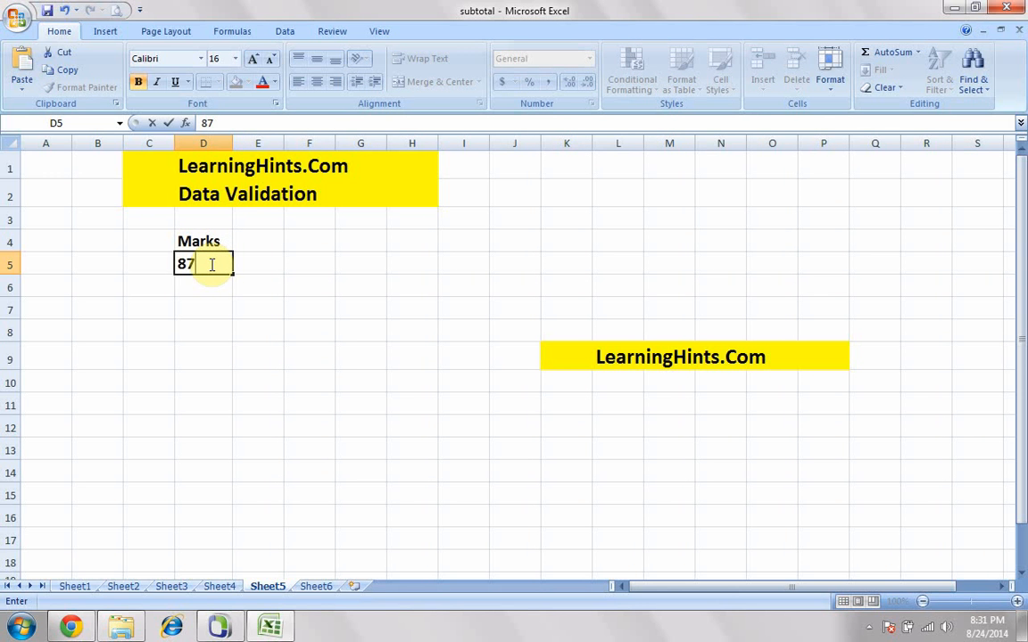
text(0)
key(Return)
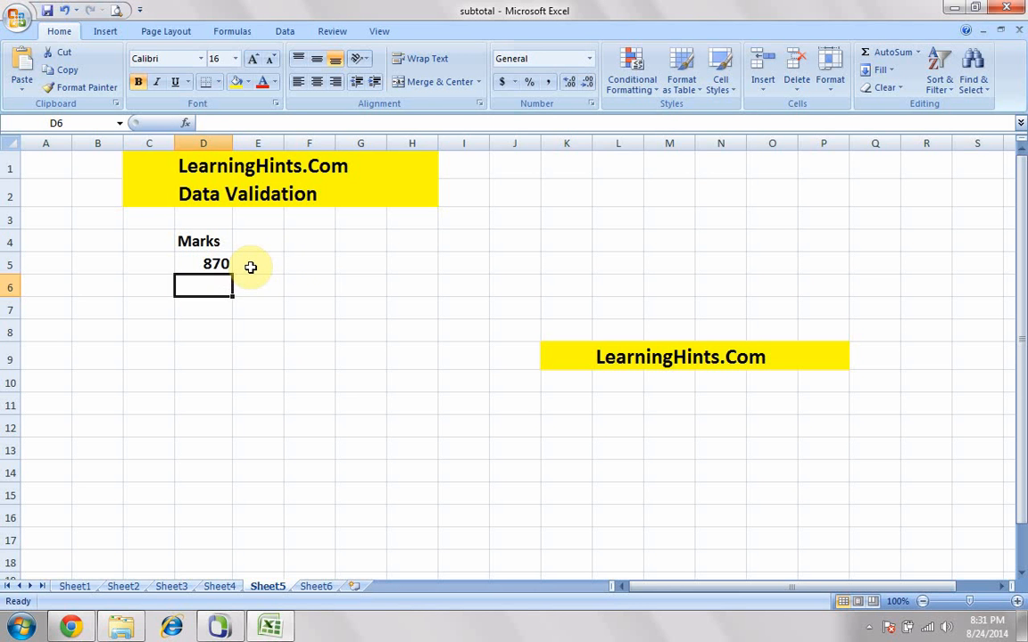
click(216, 260)
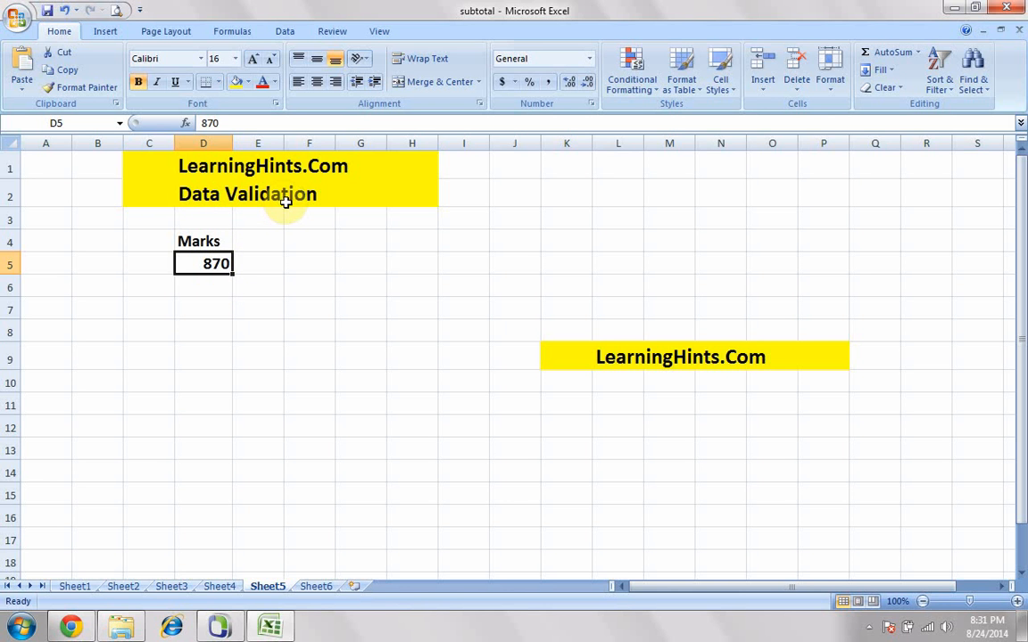
key(Delete)
click(320, 267)
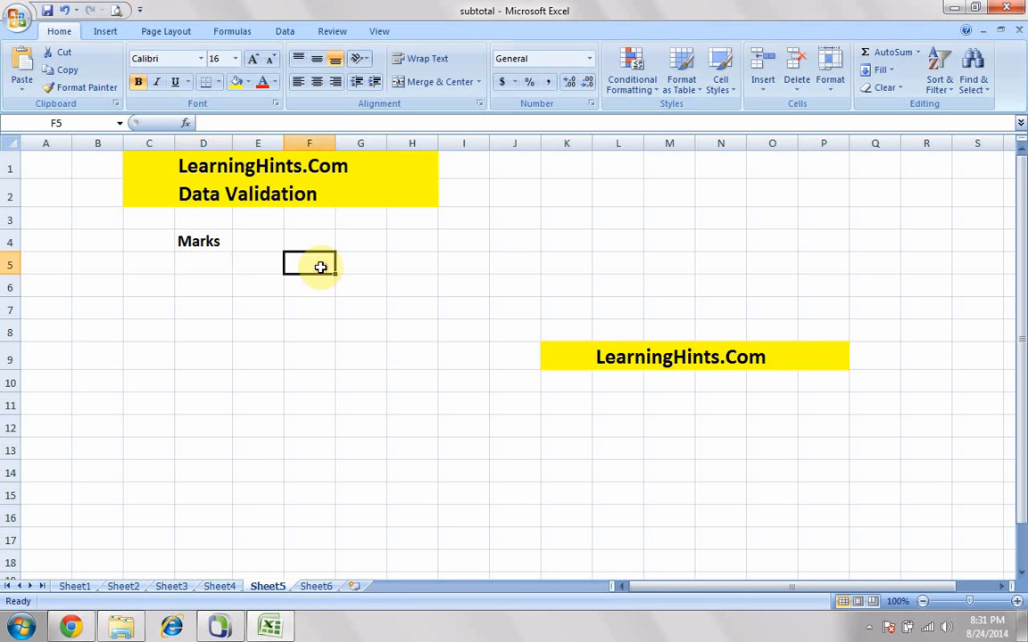
- Open the data validation settings for cells D5 to D16 under the Marks heading
click(211, 265)
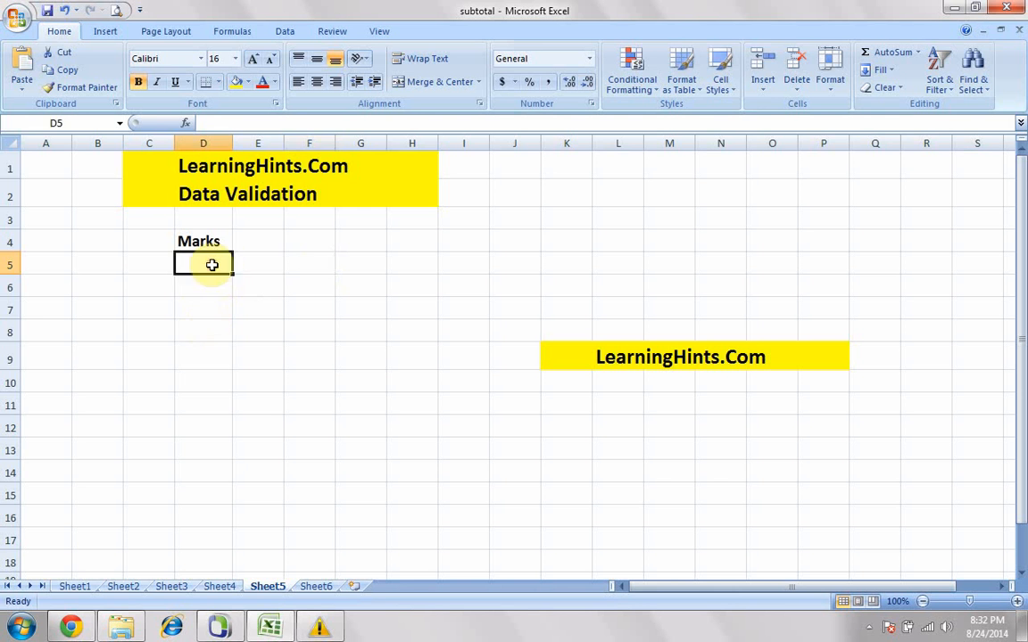
drag(212, 265, 209, 509)
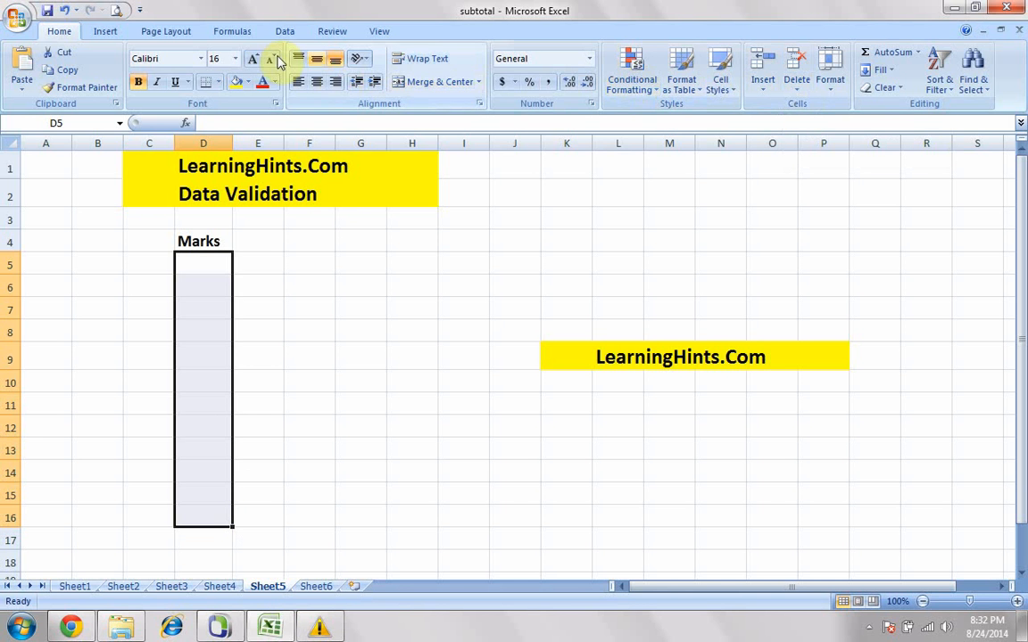
click(284, 32)
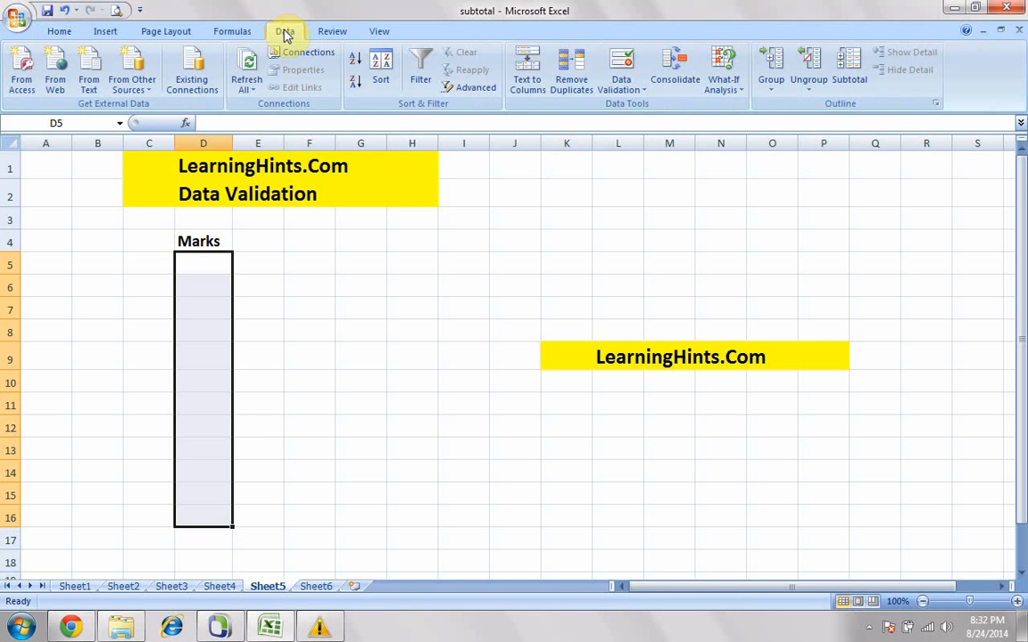
click(631, 92)
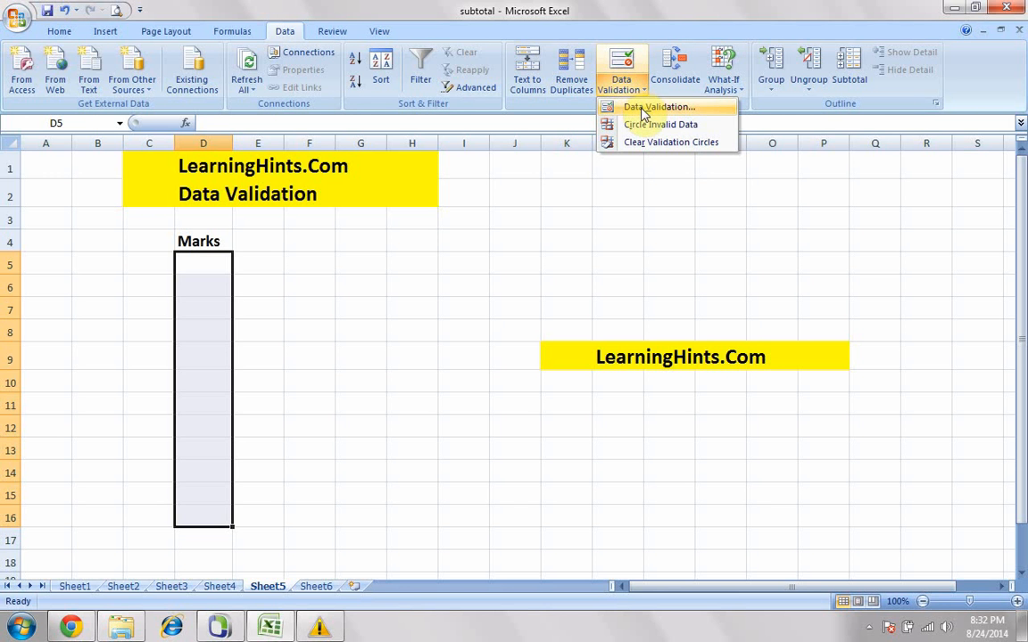
click(603, 107)
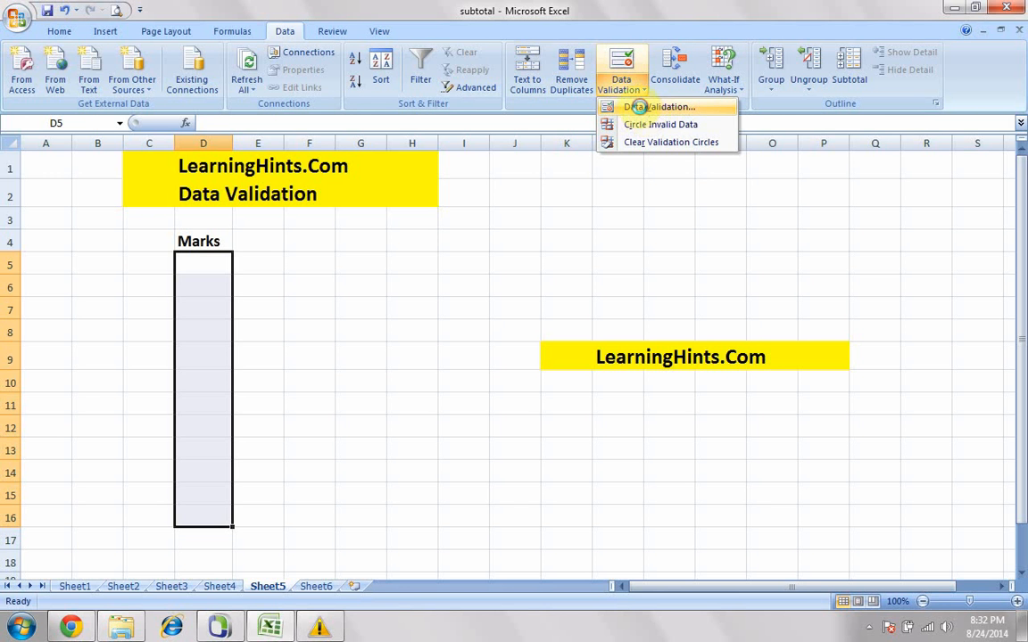
drag(571, 154, 382, 236)
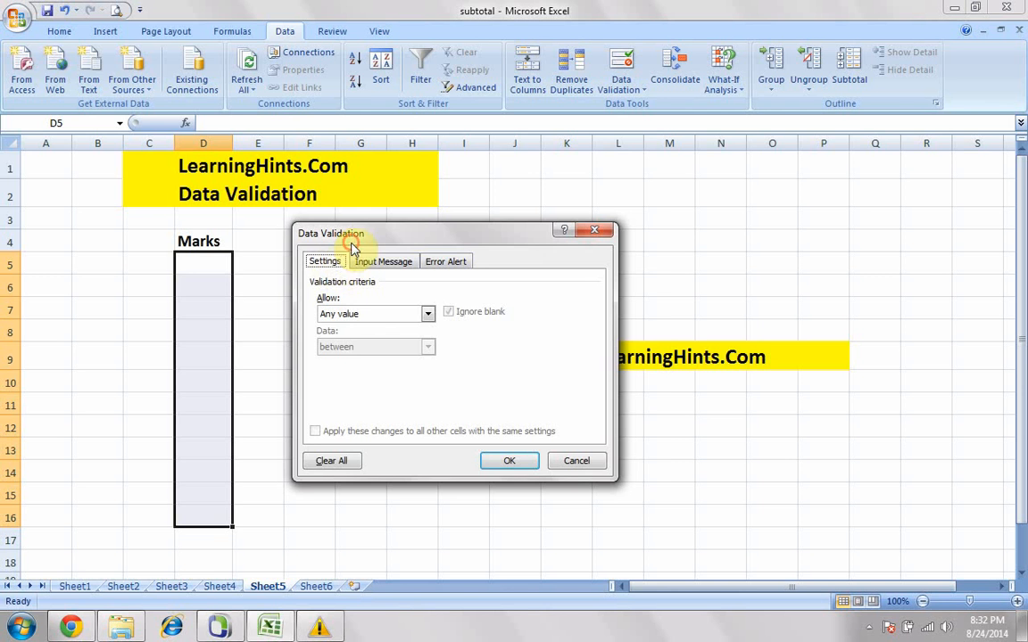
drag(335, 232, 369, 232)
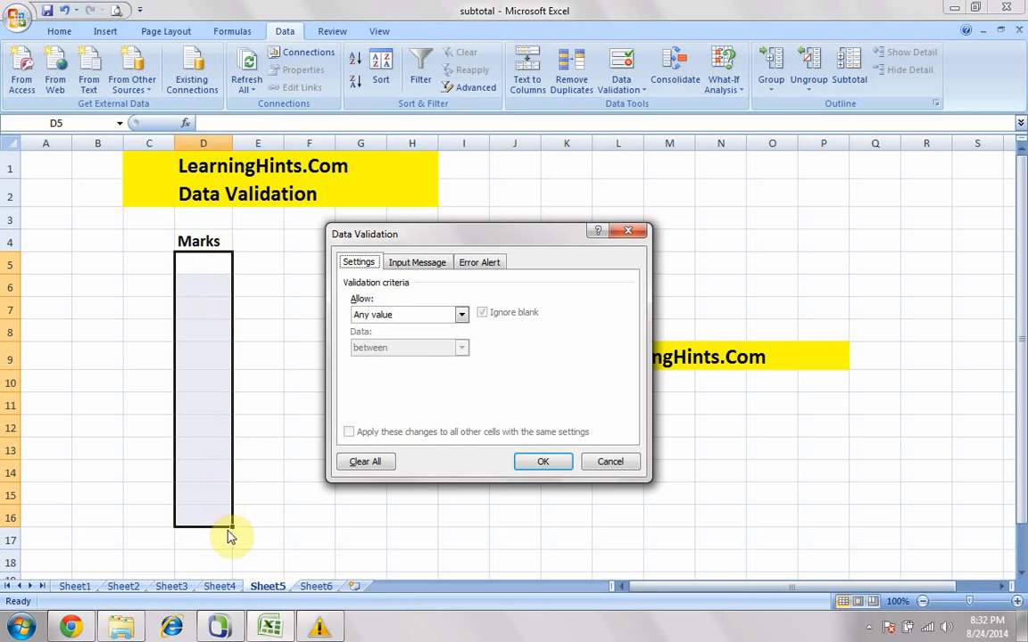
- Restrict the selected cells to whole numbers between a minimum of 0 and a maximum of 100
click(421, 315)
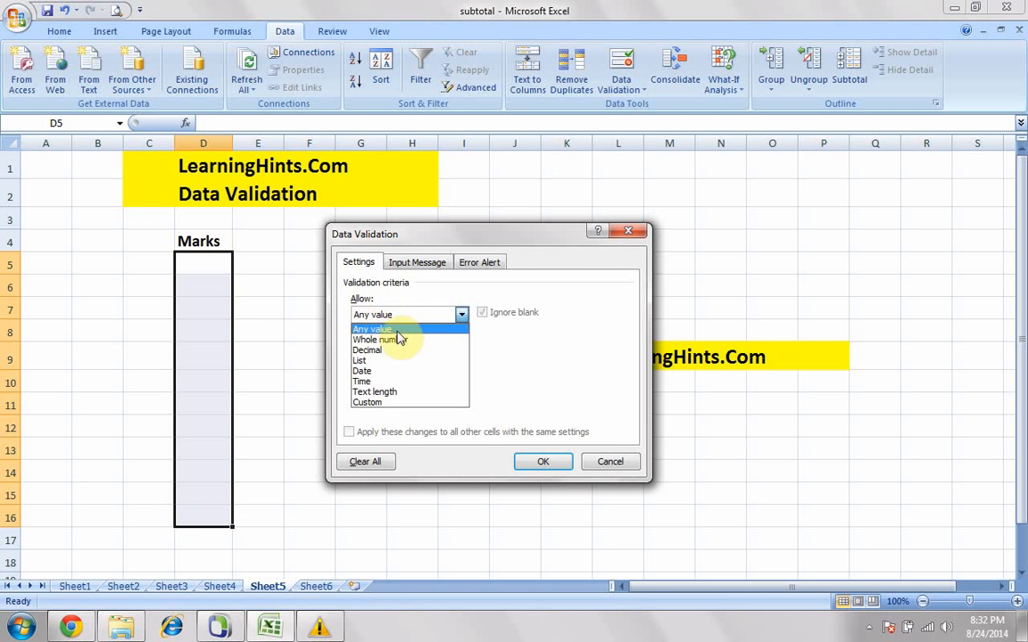
click(388, 328)
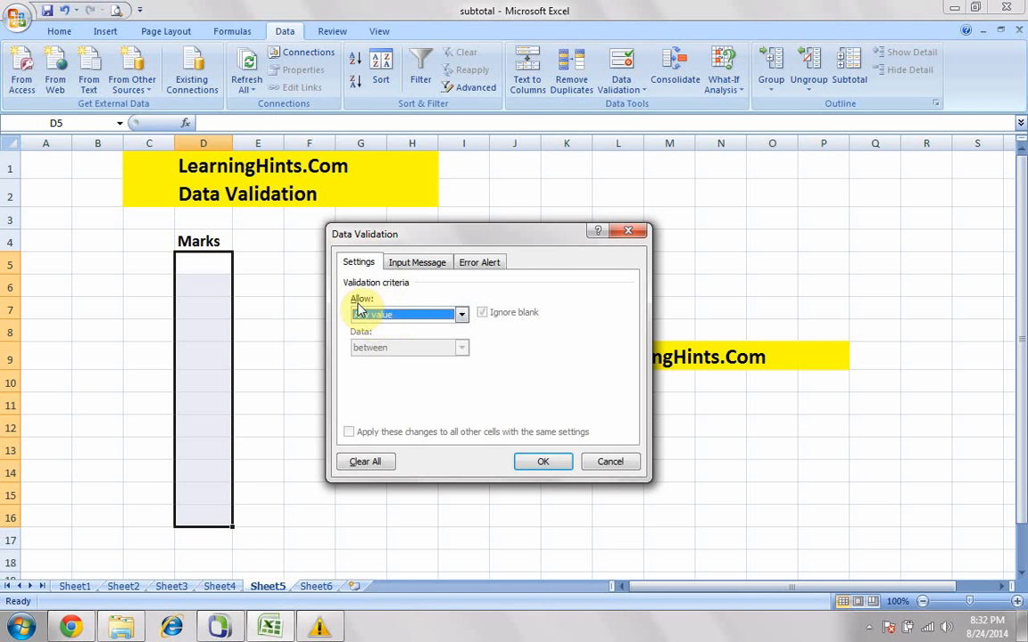
click(388, 314)
click(389, 333)
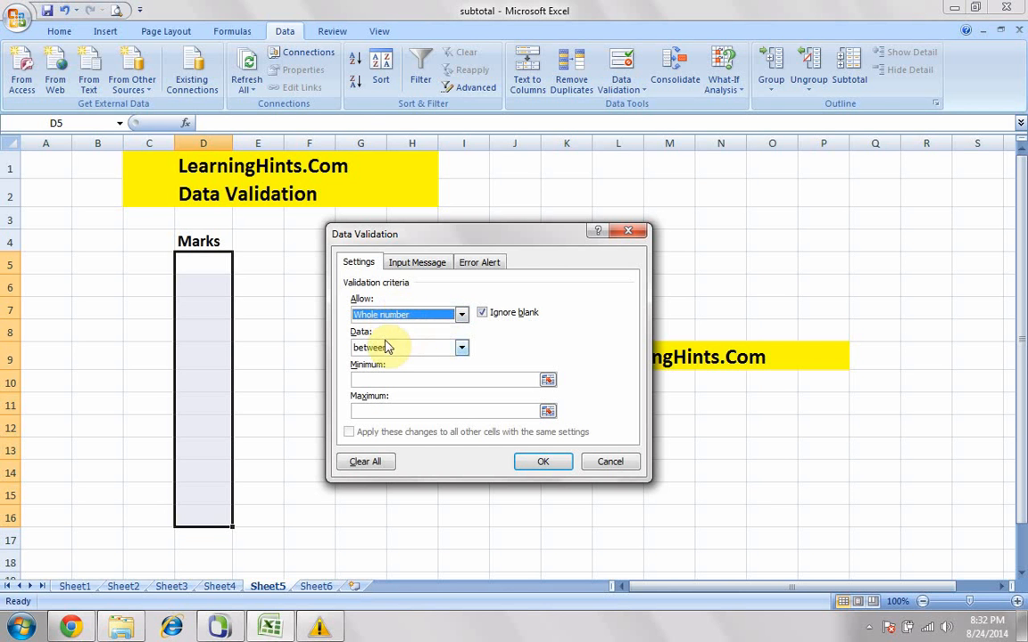
click(365, 379)
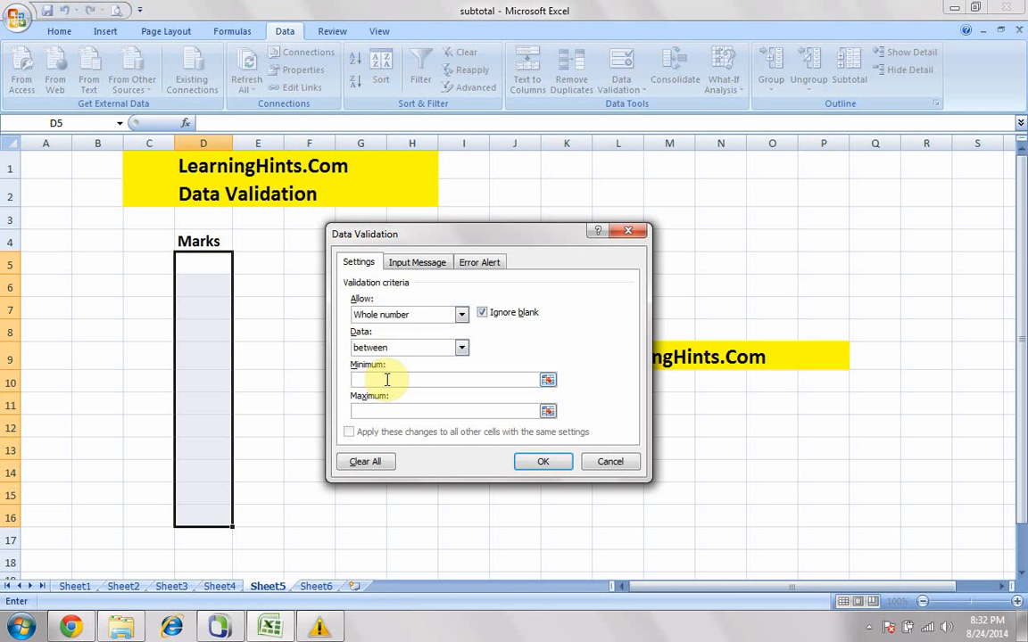
text(0)
click(363, 409)
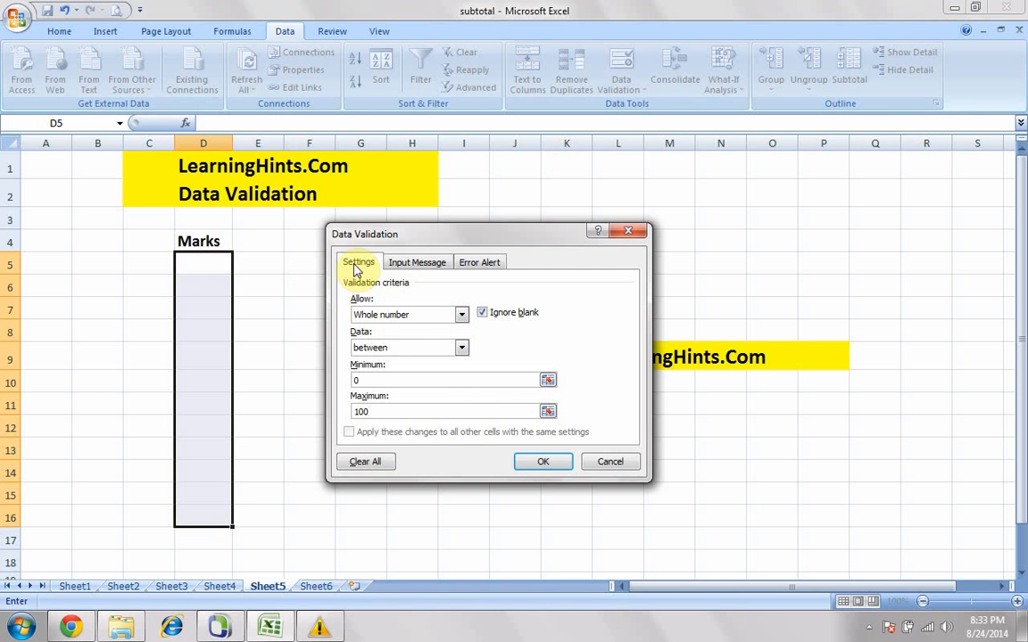
- Set the validation input message for the selected cells to "Please Enter The Marks"
click(419, 266)
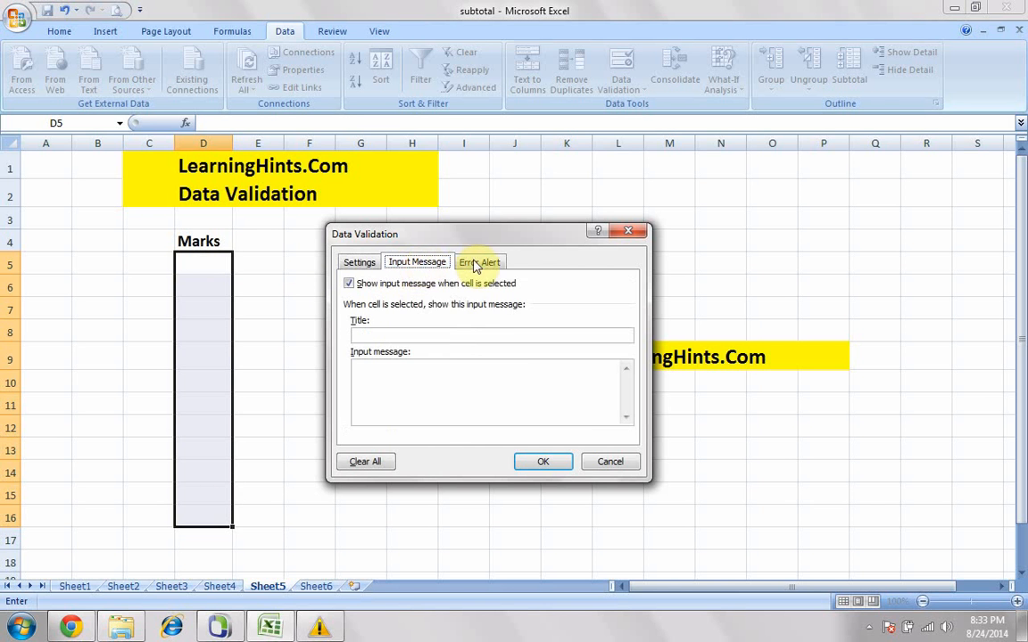
click(482, 263)
click(420, 263)
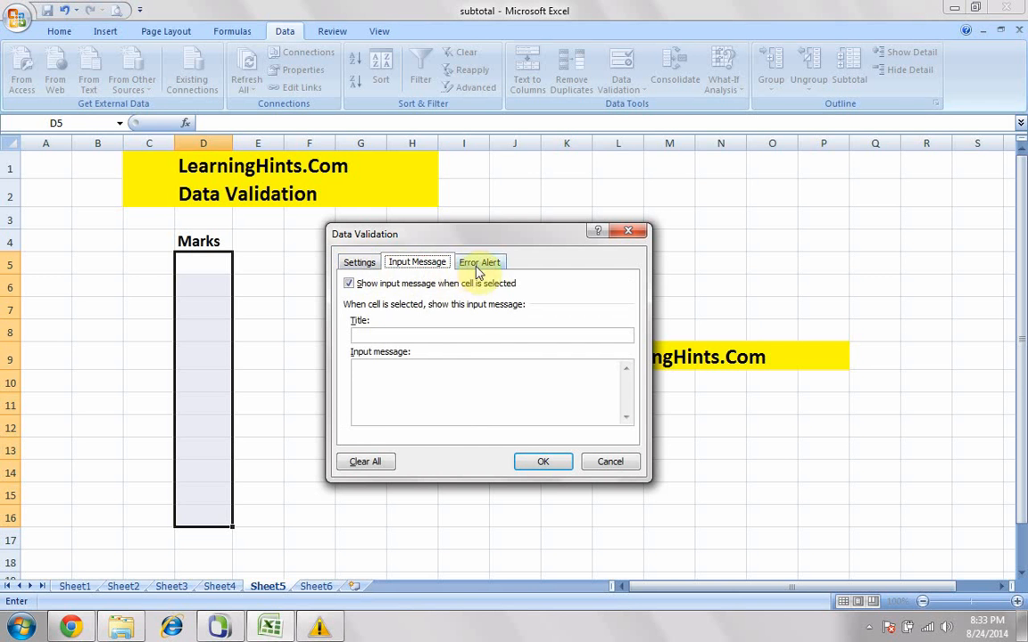
click(370, 268)
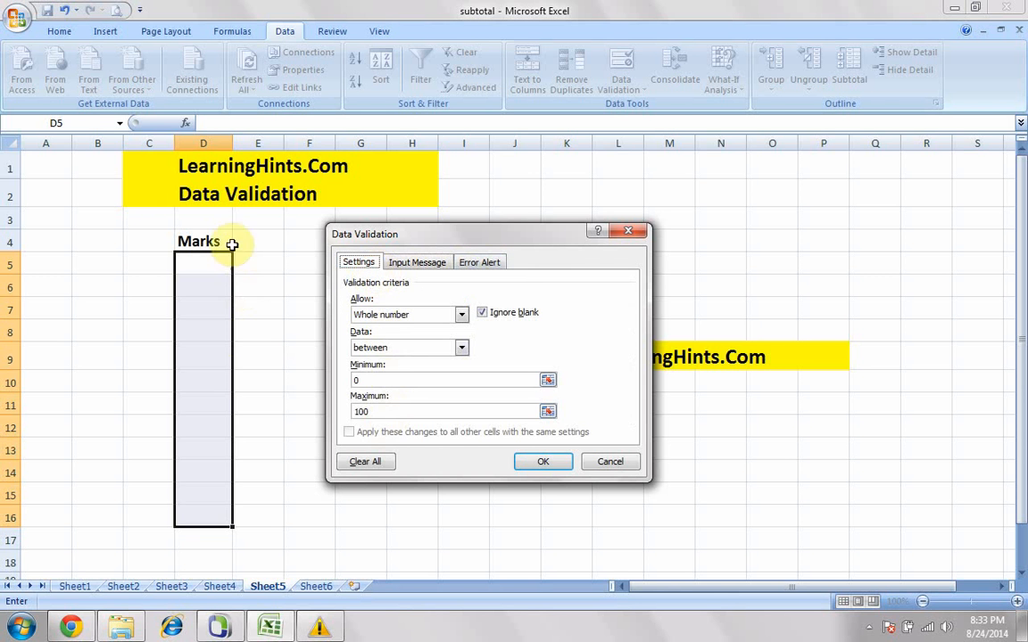
click(392, 260)
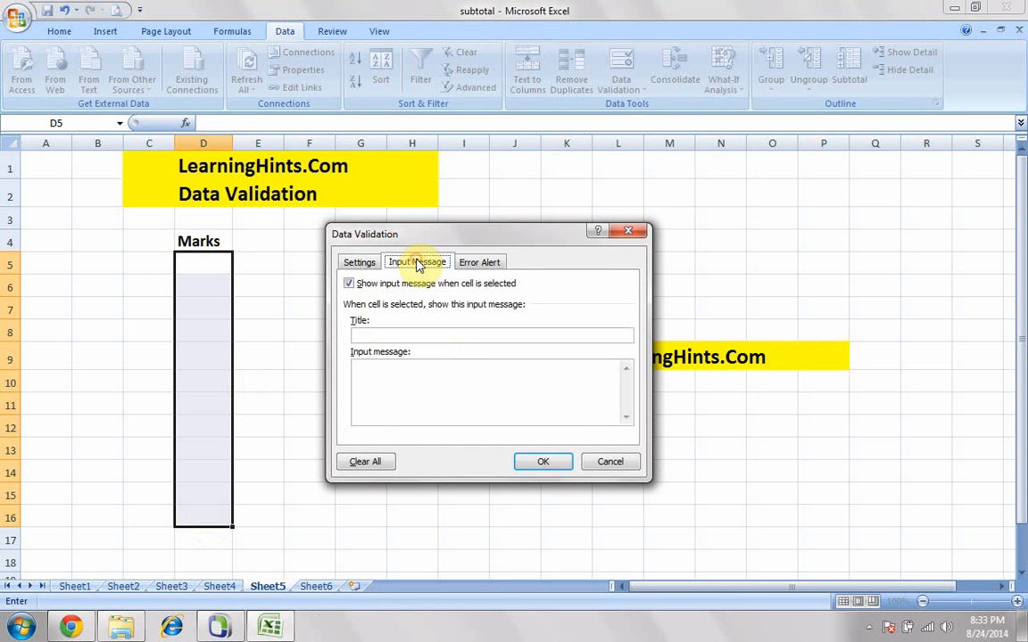
click(389, 377)
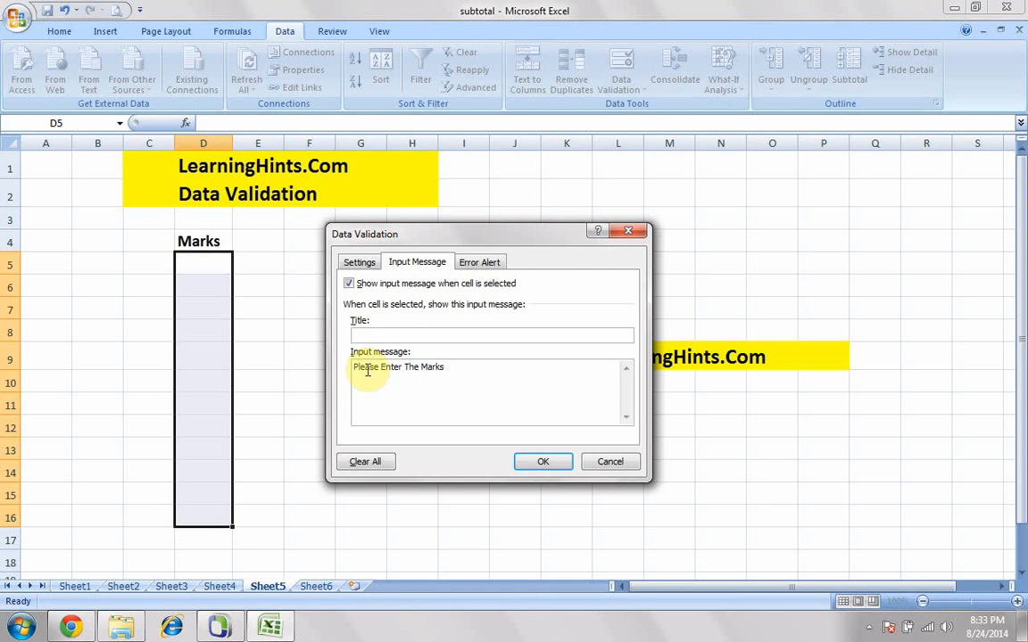
- Set the validation error message to "Invalid number", keeping the current Windows color scheme and suppressing its performance prompt
click(479, 261)
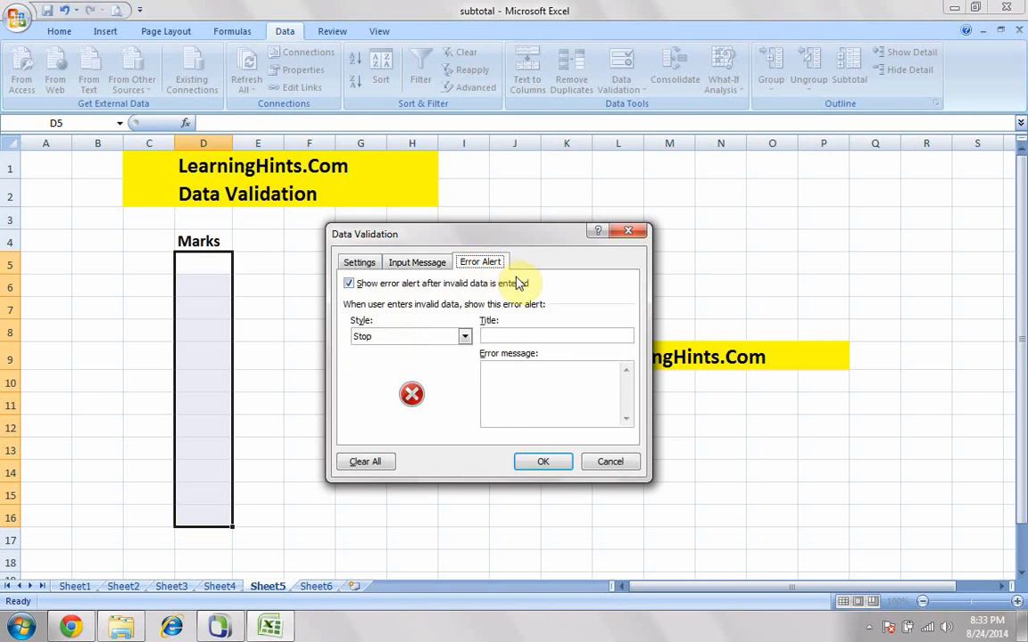
click(512, 372)
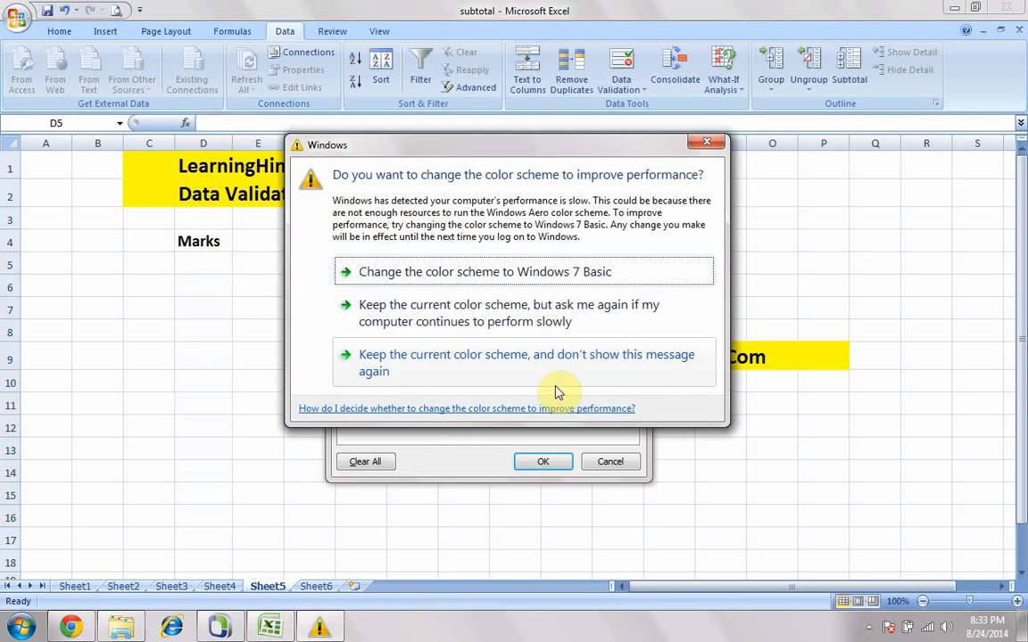
click(478, 362)
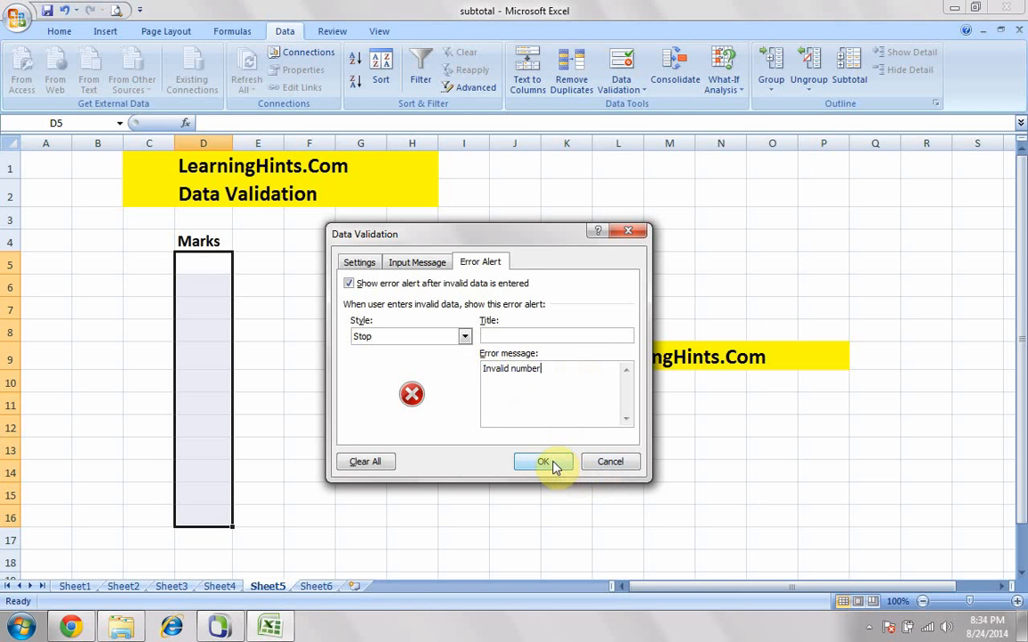
- Review the validation criteria and messages, keep the error alert style at Stop, and apply the rule to the marks cells
click(360, 263)
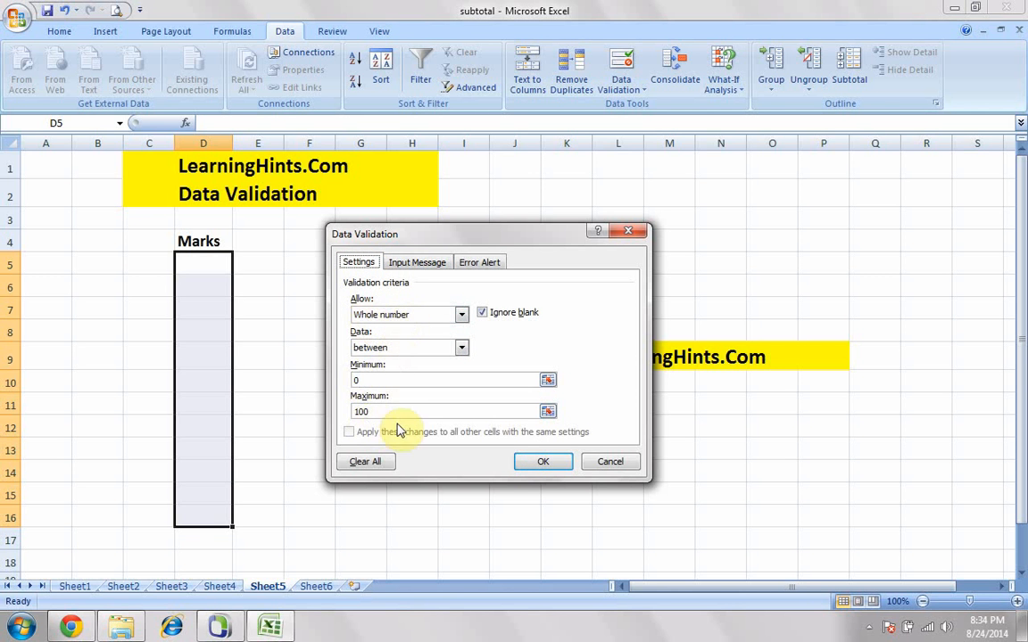
click(417, 263)
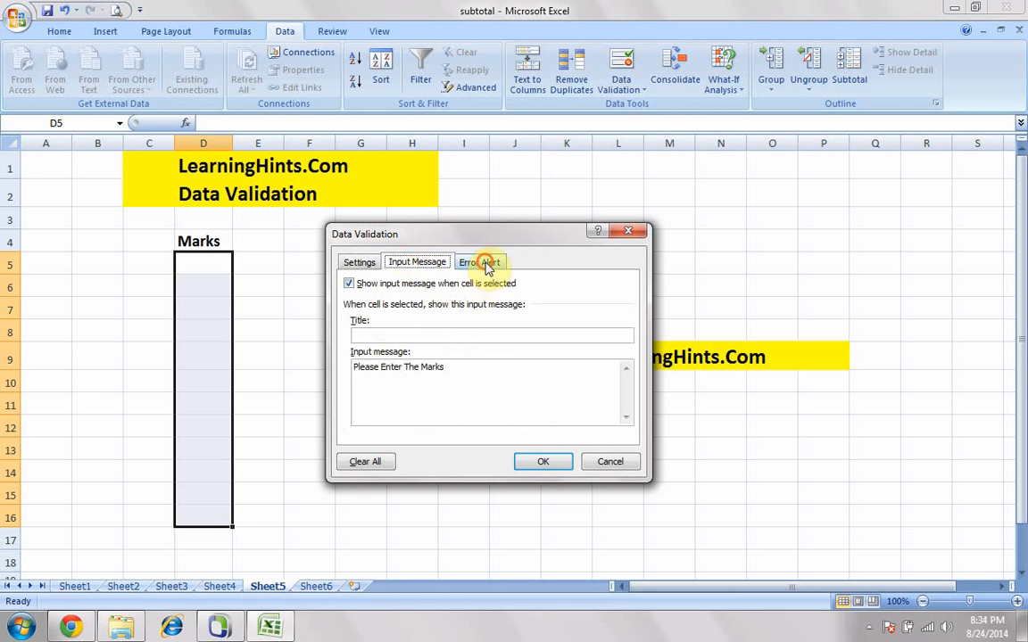
click(480, 264)
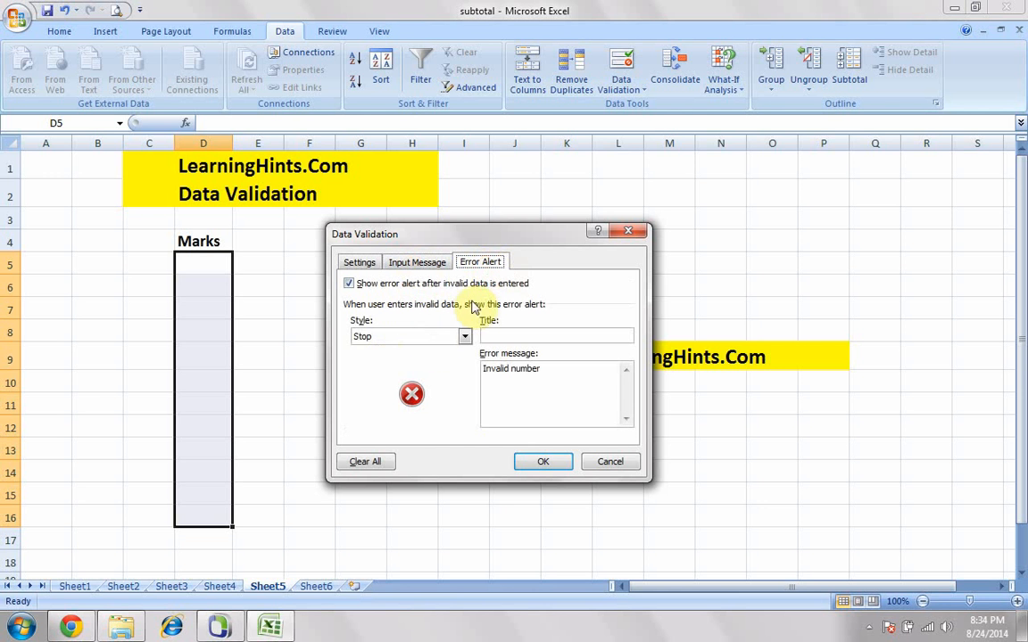
click(389, 339)
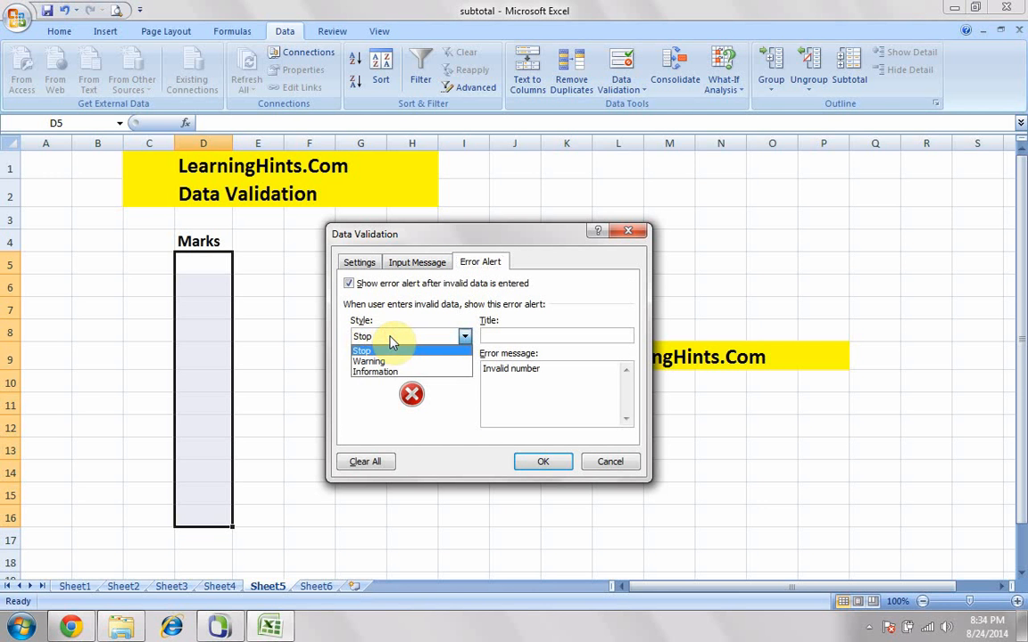
click(370, 350)
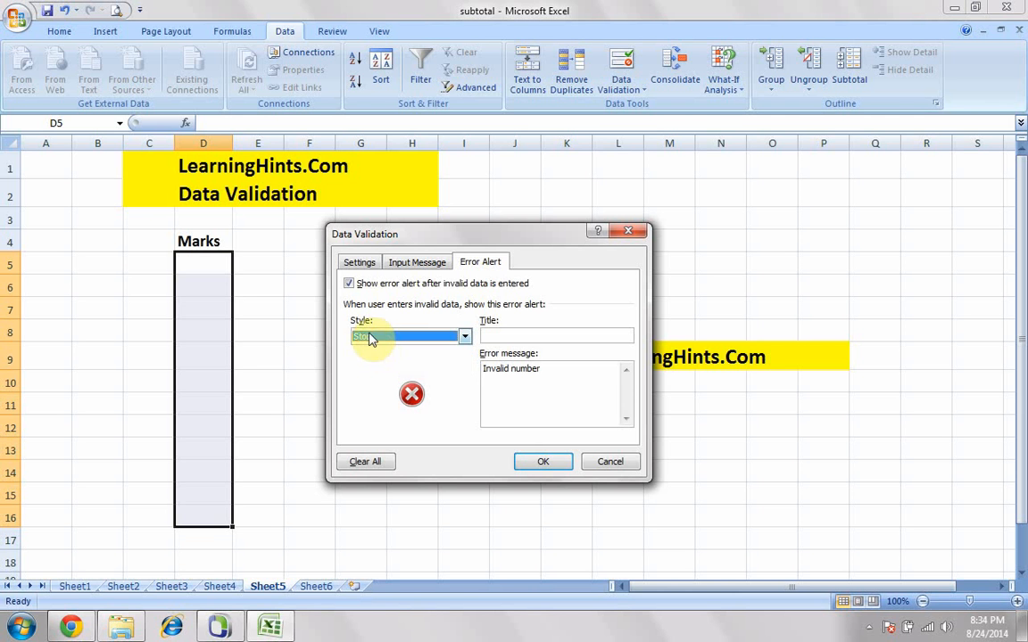
click(377, 337)
click(367, 352)
click(380, 339)
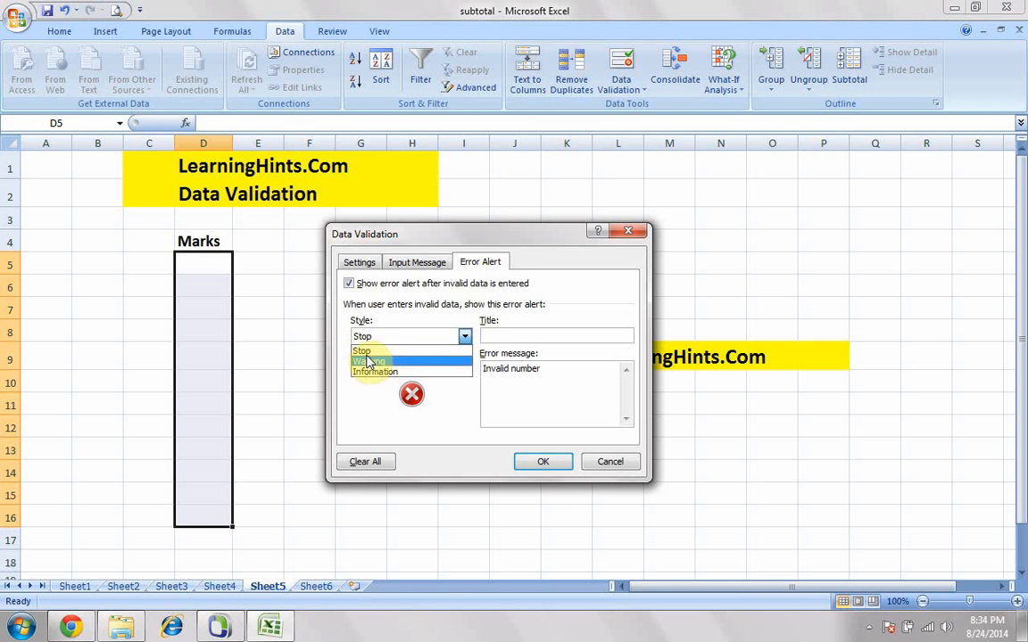
click(362, 350)
click(543, 461)
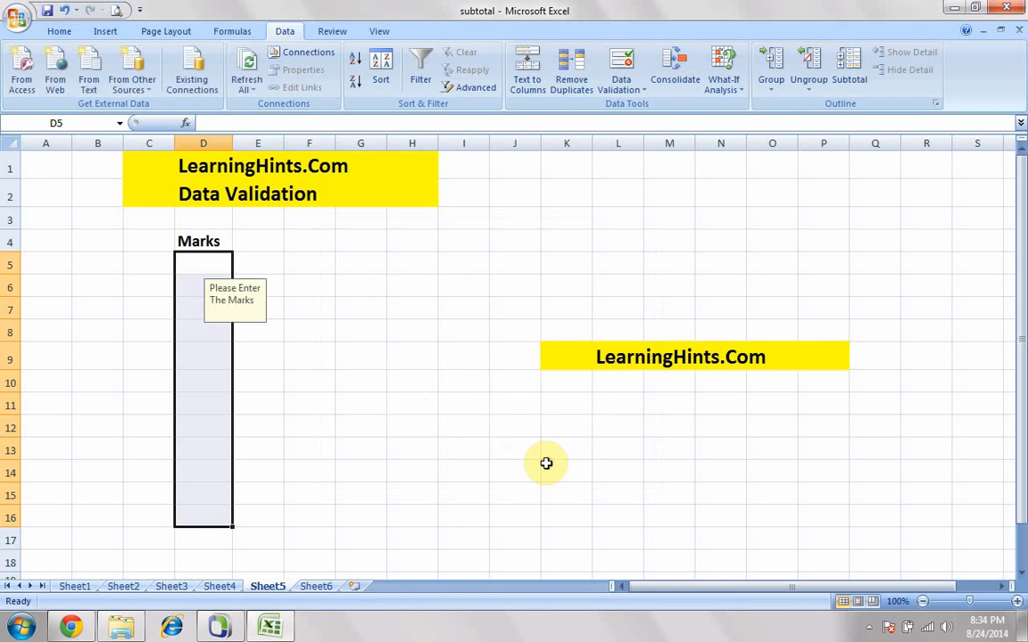
- Deselect the marks range and select cell D5 to check its input message
click(302, 308)
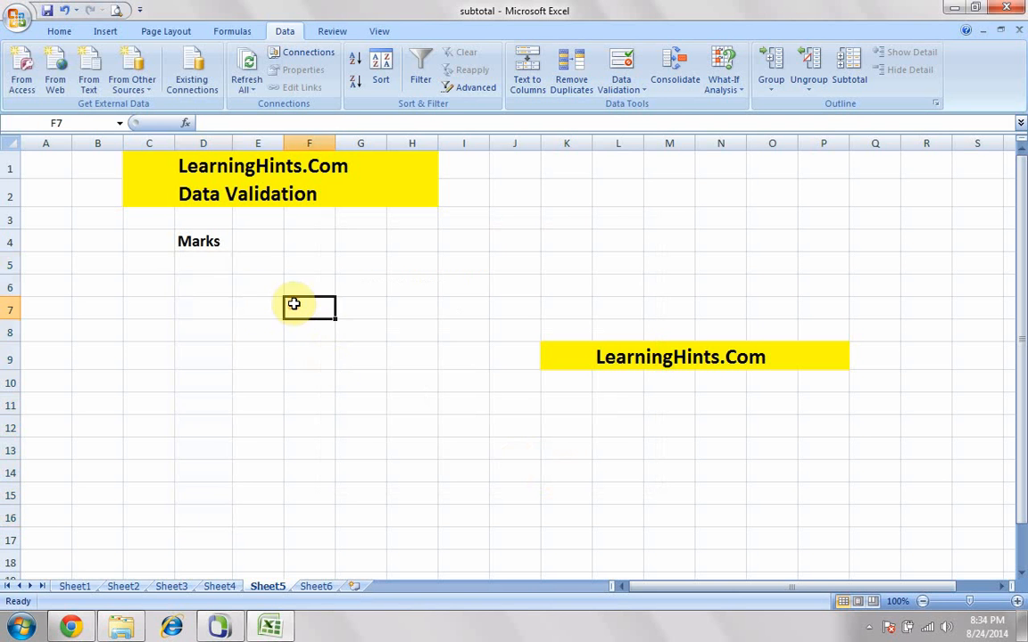
click(213, 266)
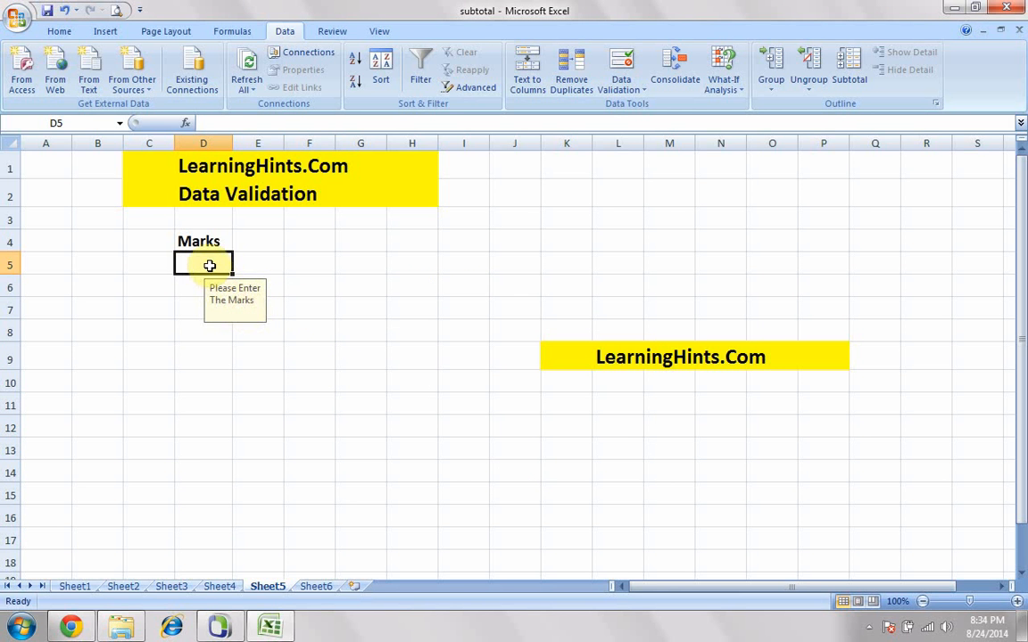
- Enter the marks 70, 100 and 0 in cells D5, D6 and D7
text(70)
key(Return)
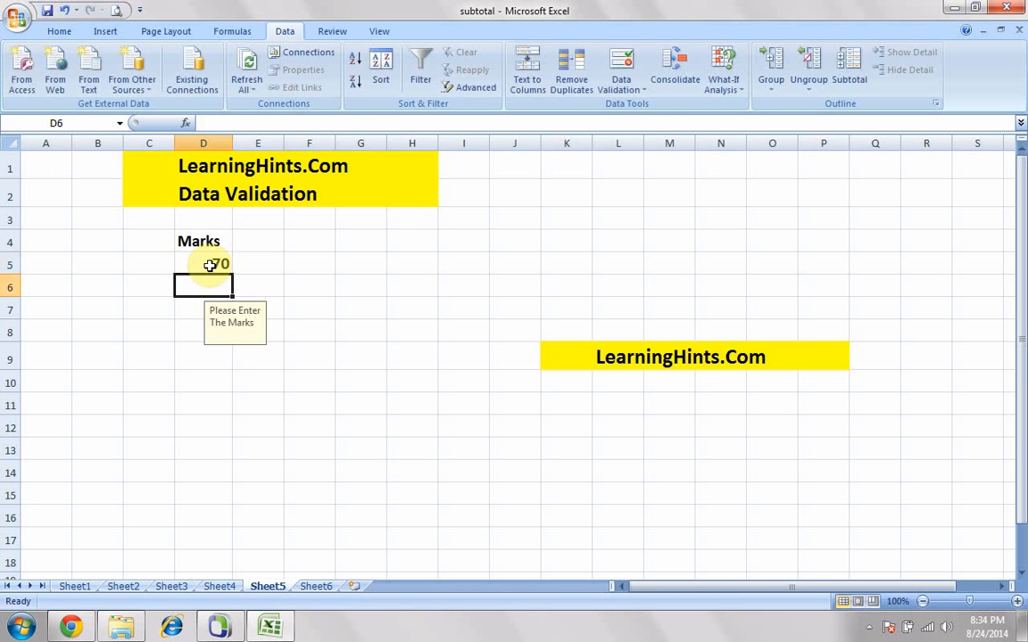
text(100)
key(Return)
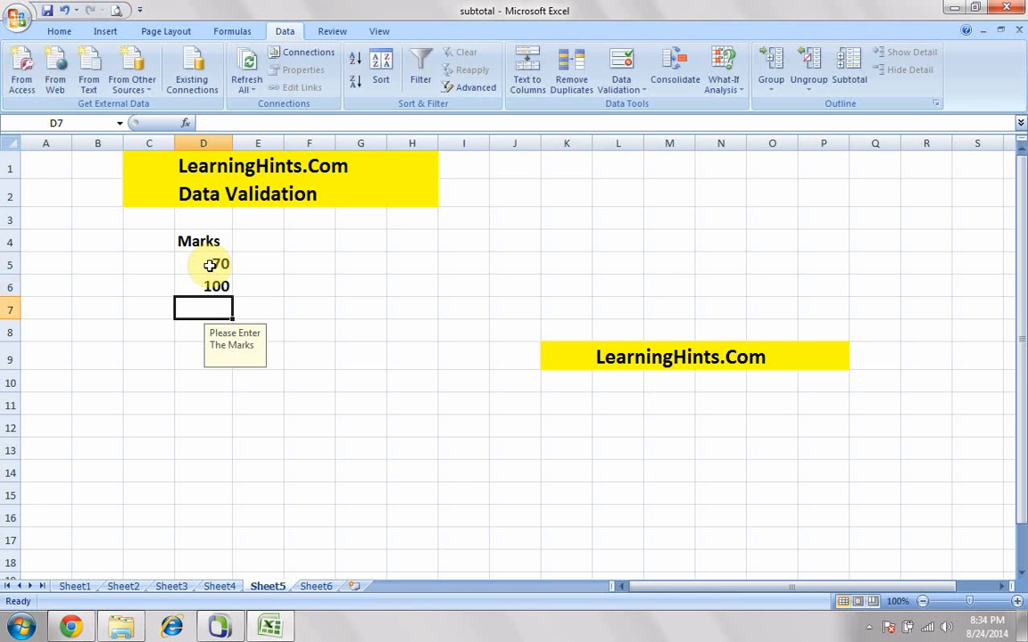
text(0)
key(Return)
- Try to enter 101 in D8 to test the upper limit of the marks rule, and cancel the entry
text(1)
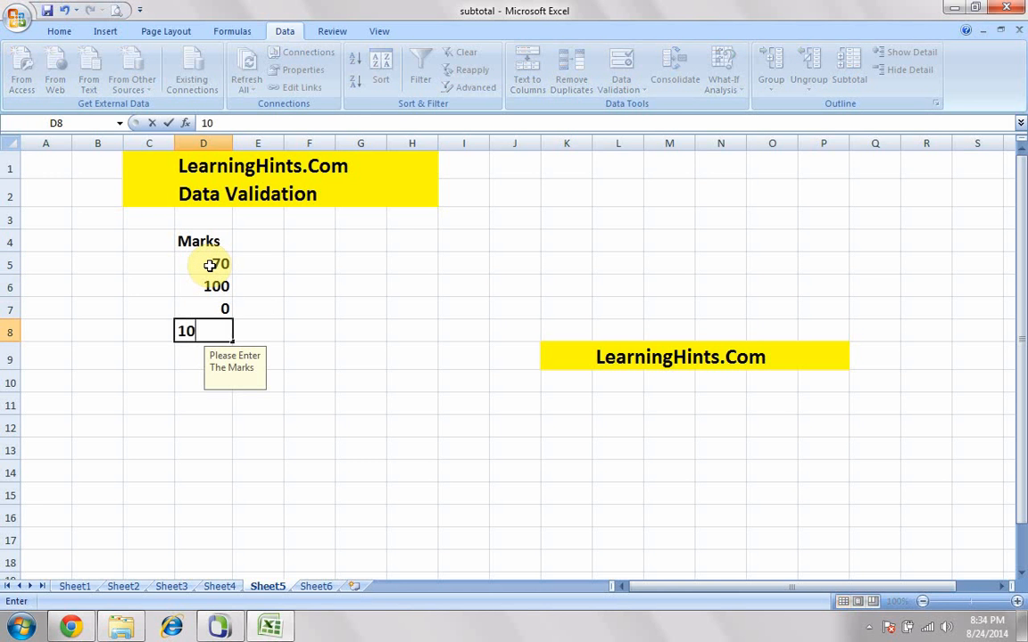
key(Return)
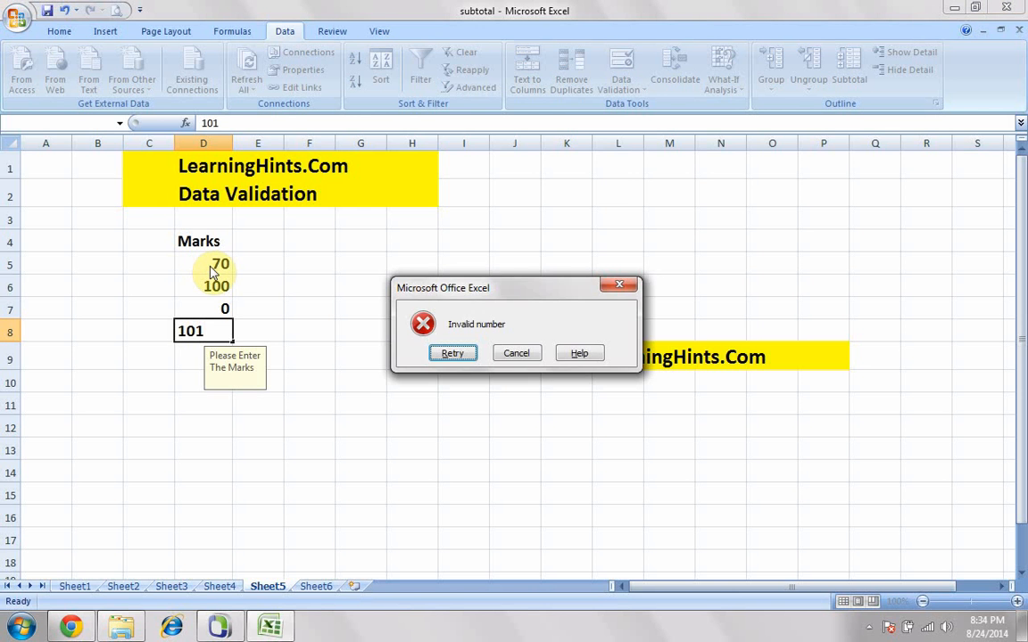
drag(461, 287, 395, 281)
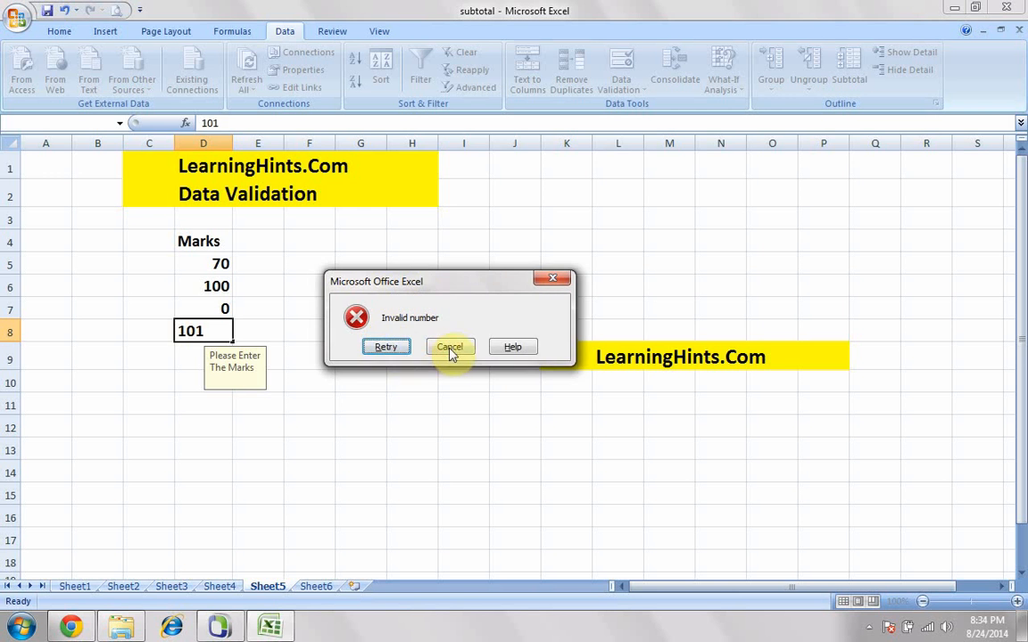
click(450, 347)
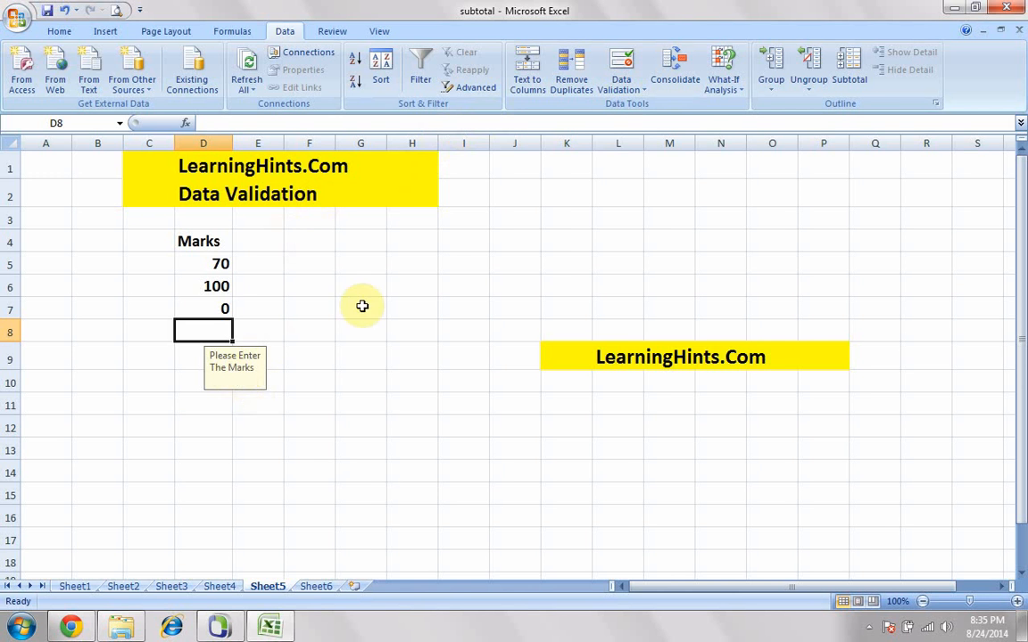
- Switch to Sheet6 and examine the empty Name and Marks columns and the source names in J6:J10
click(323, 587)
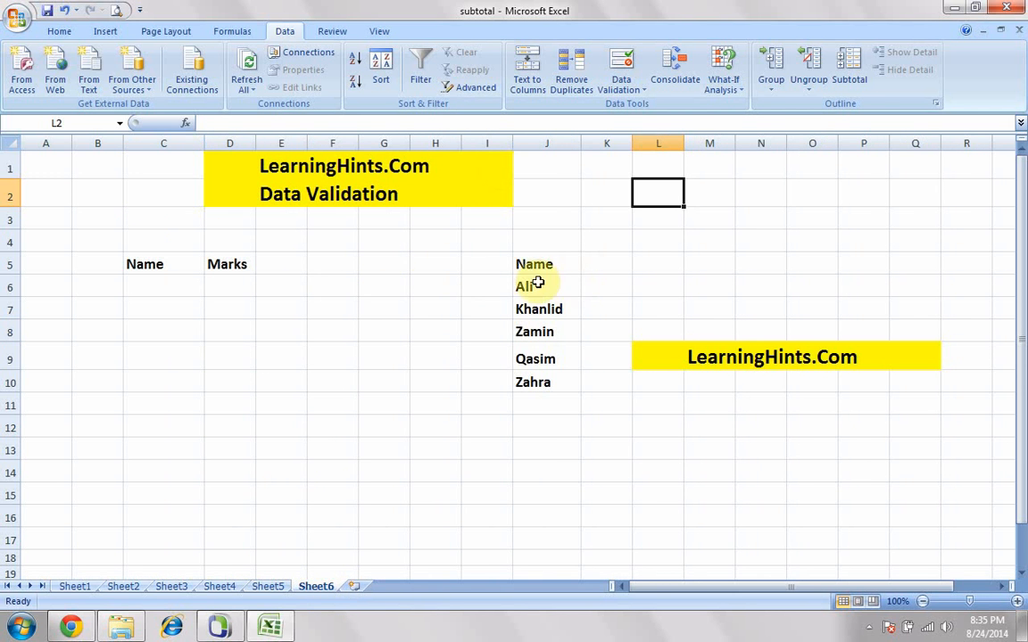
click(151, 282)
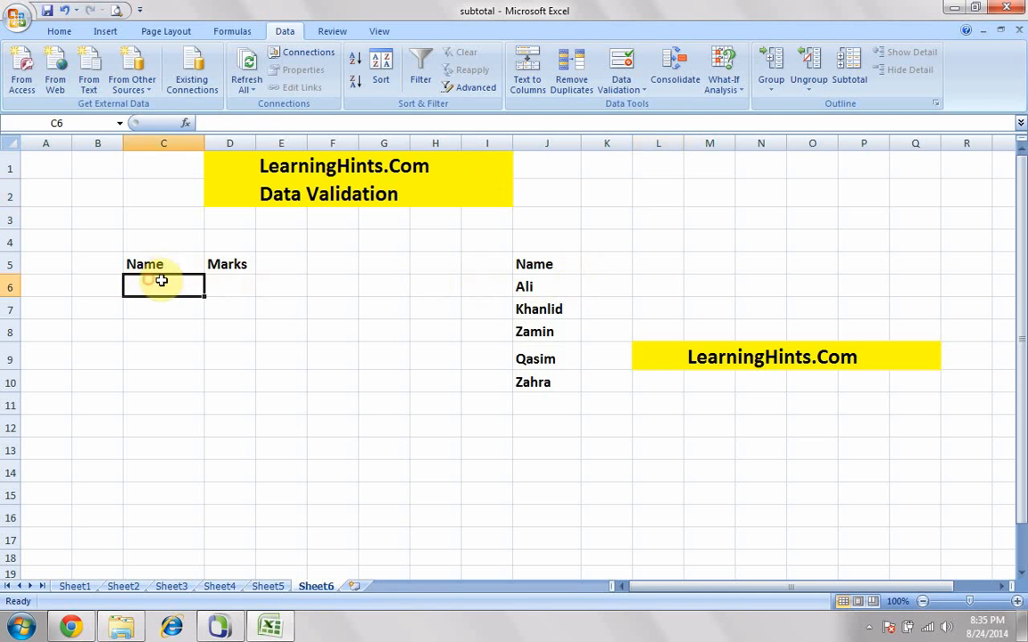
click(219, 286)
click(173, 284)
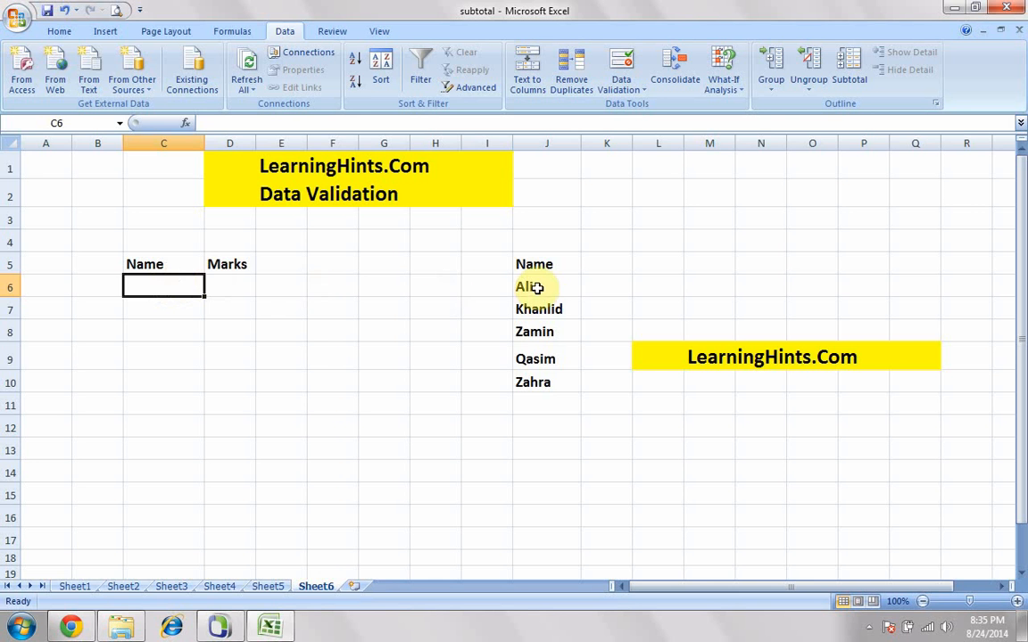
drag(534, 285, 540, 379)
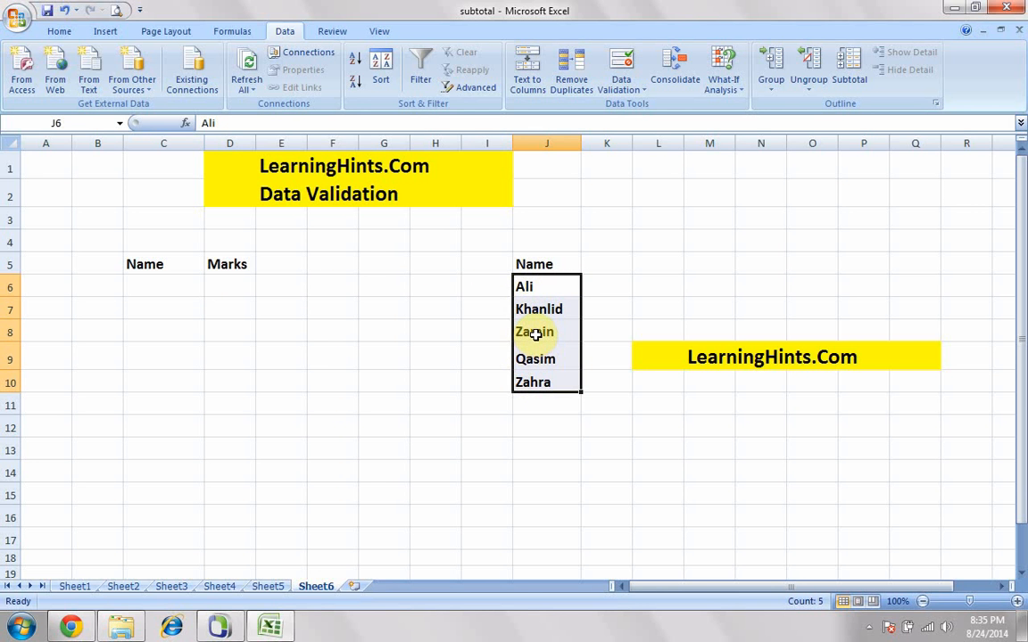
click(175, 287)
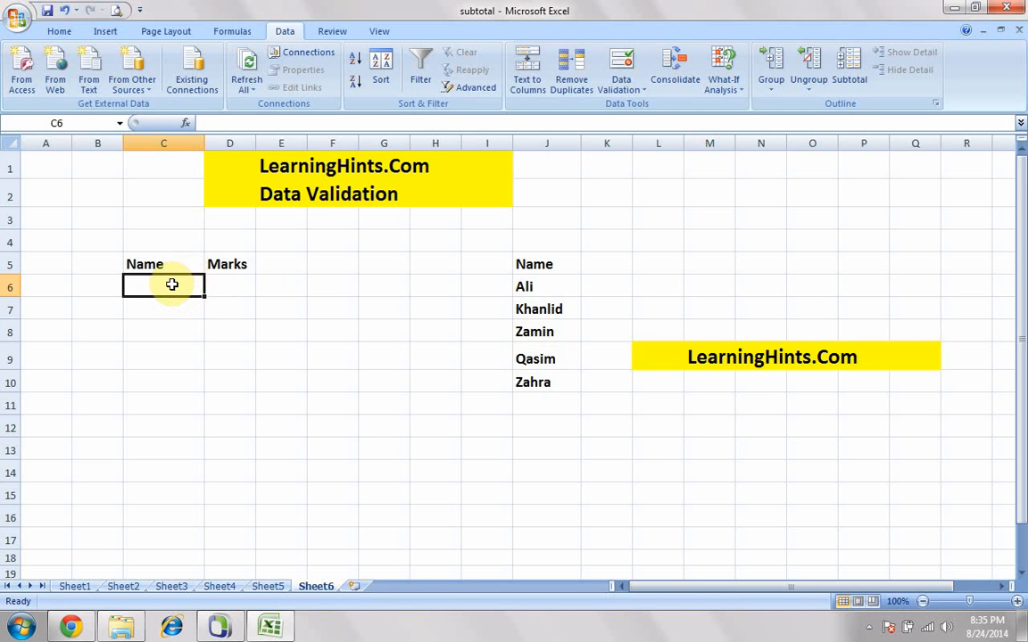
- Start a data validation rule for the Name cells C6:C15 that allows only values from a List
drag(172, 283, 161, 492)
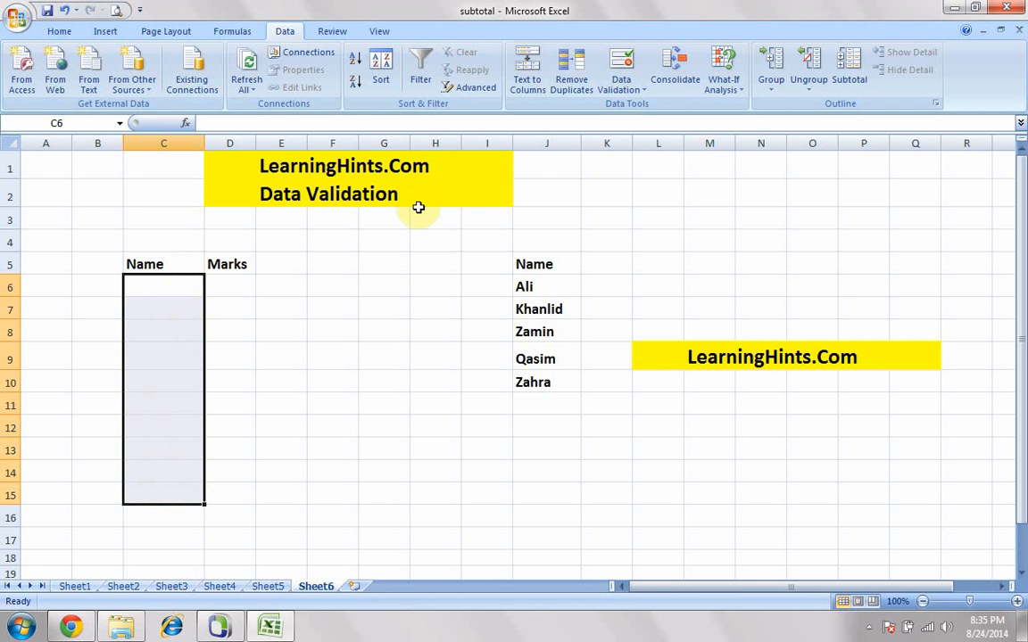
click(634, 89)
click(636, 103)
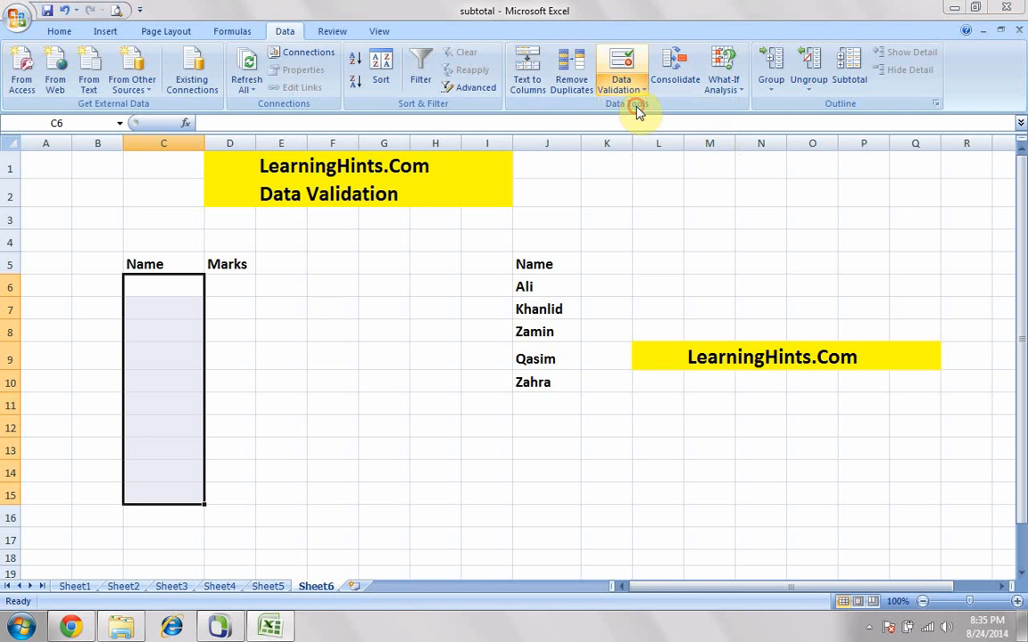
click(359, 262)
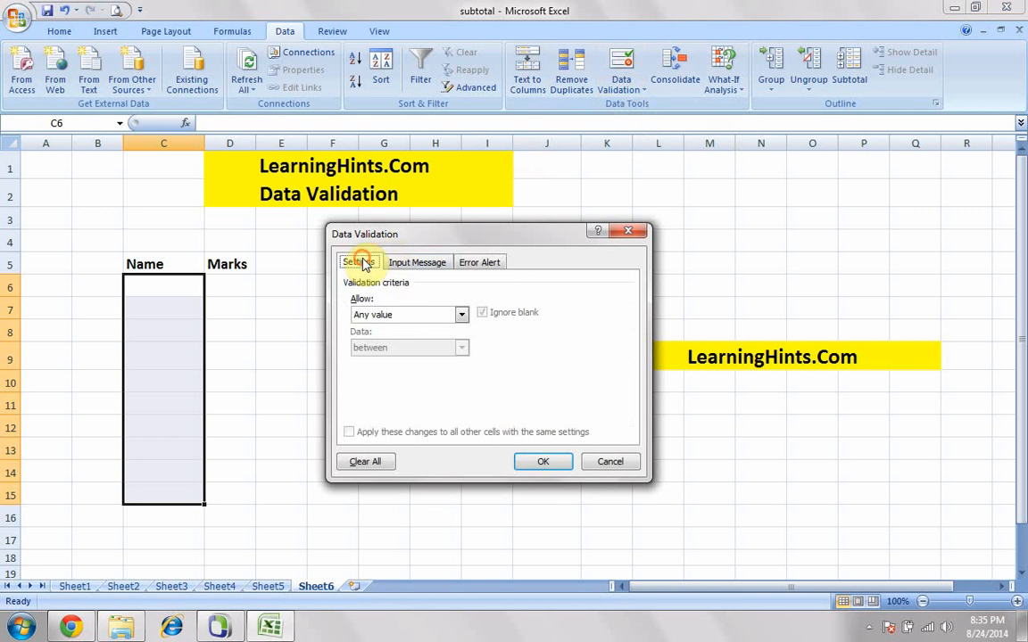
click(392, 315)
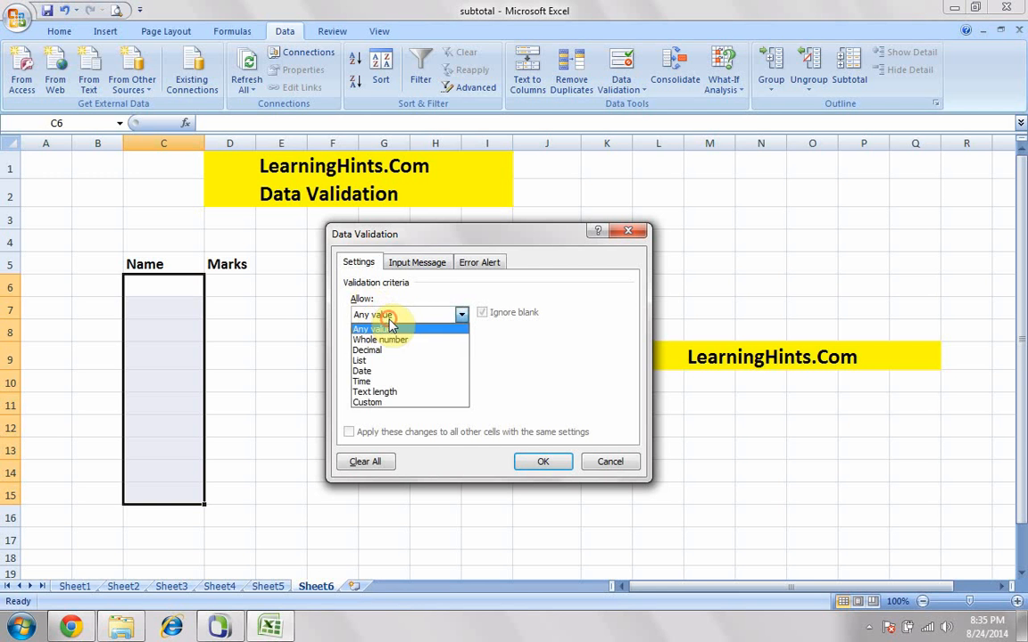
click(365, 362)
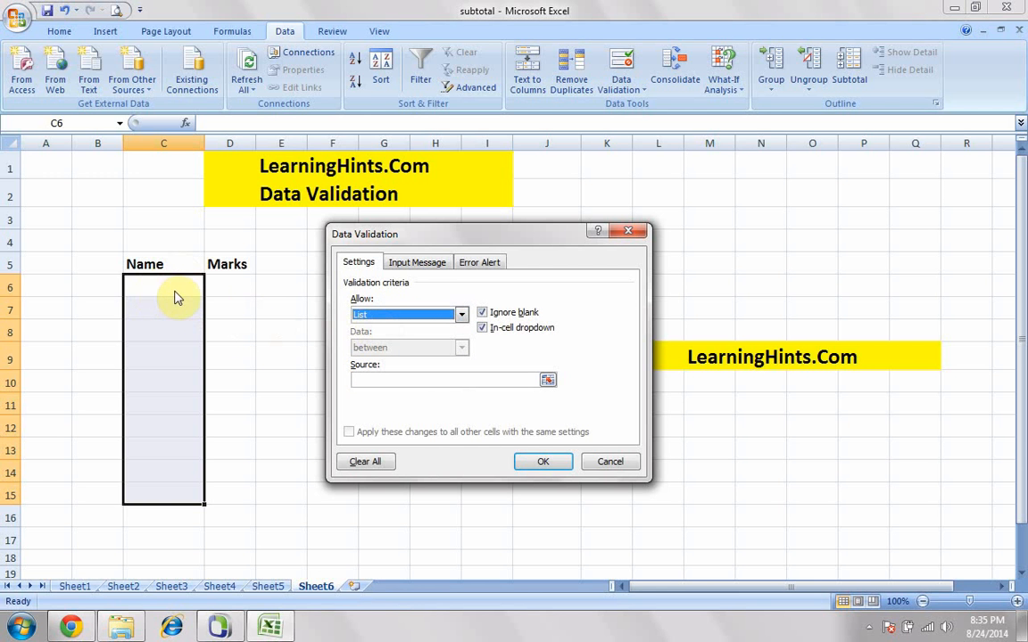
- Use the names in J6:J10 as the list source and apply the validation rule
drag(434, 234, 216, 155)
click(147, 298)
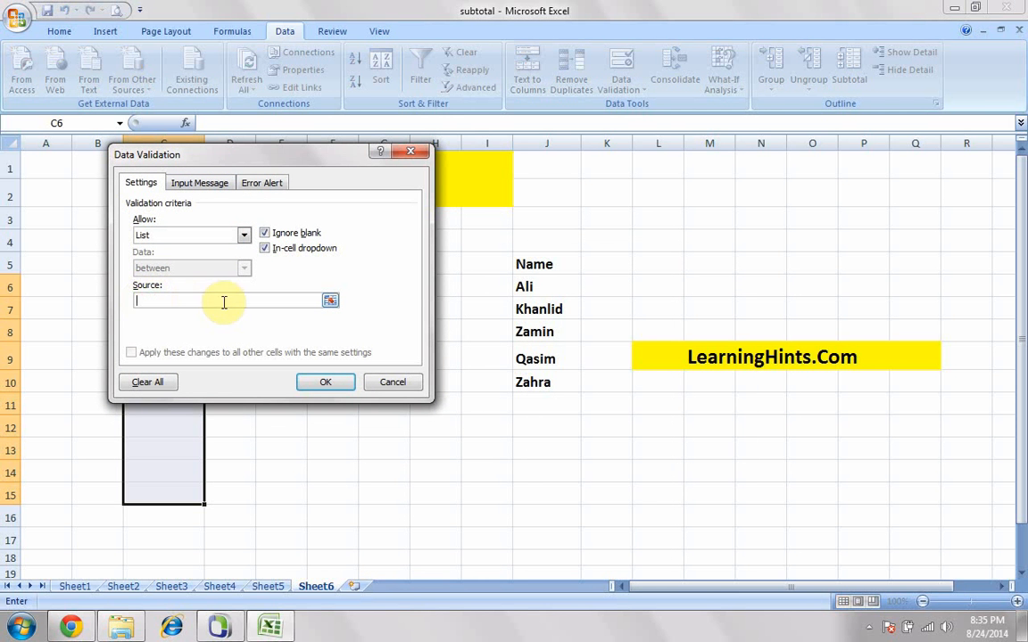
drag(541, 285, 541, 380)
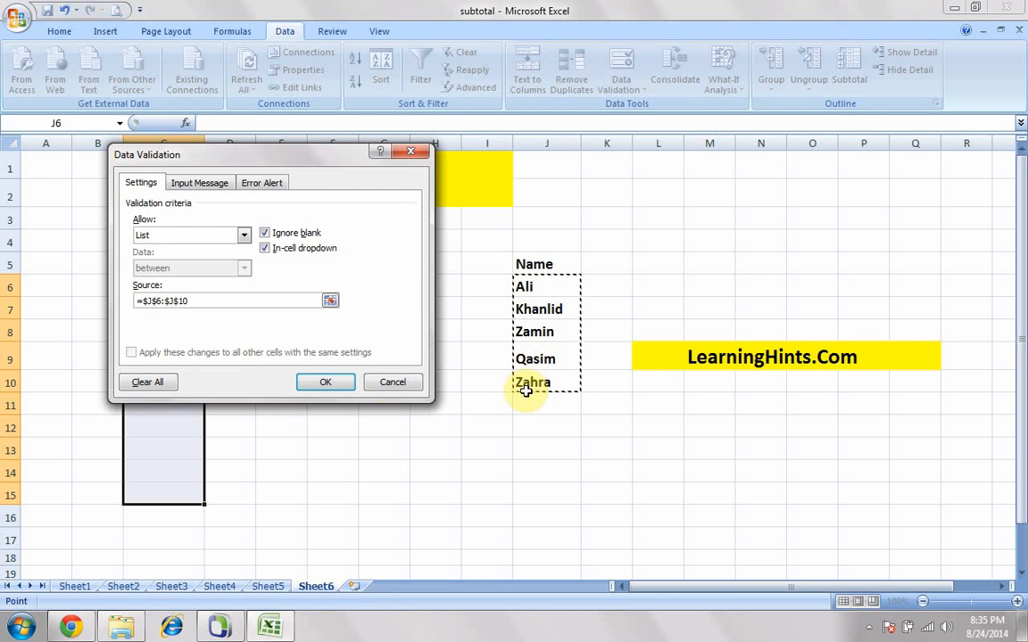
click(322, 382)
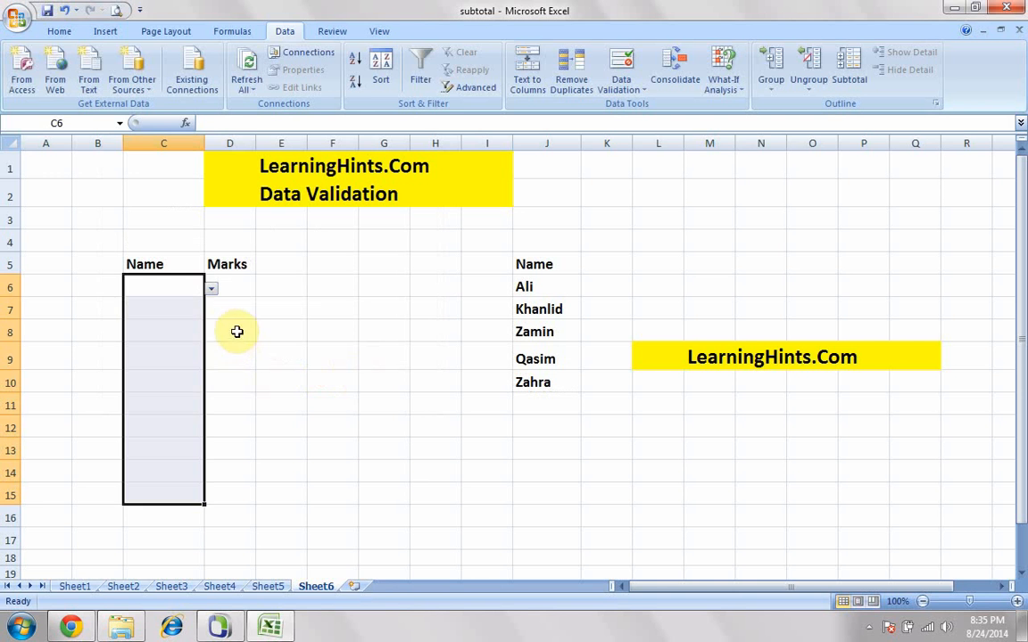
- Fill C6, C7 and C8 from their in-cell dropdowns with the first, third and fourth names of the source list
click(228, 312)
click(170, 287)
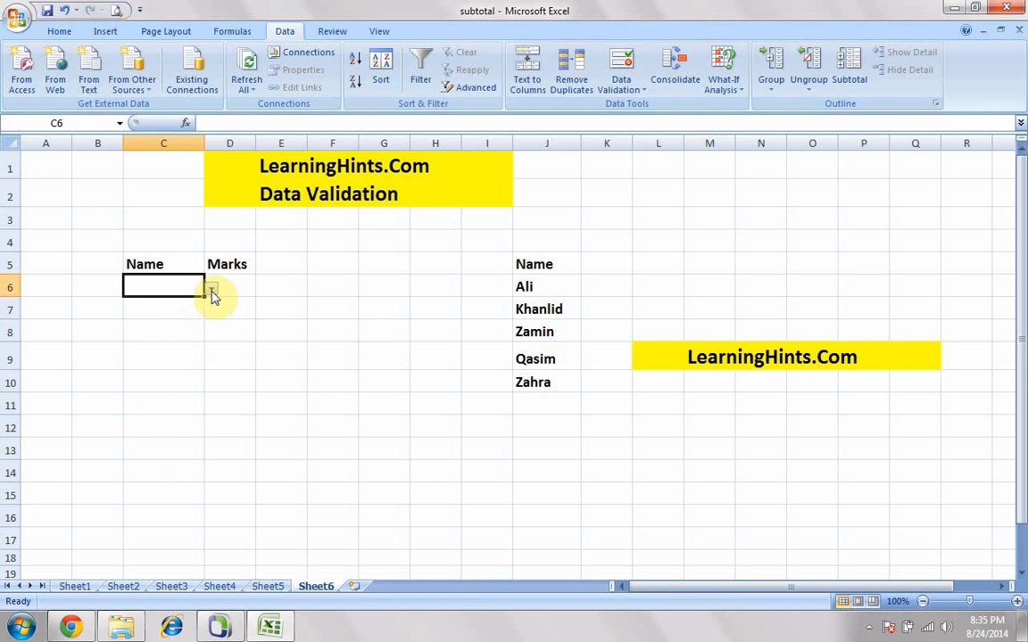
click(213, 291)
click(144, 300)
click(151, 306)
click(211, 310)
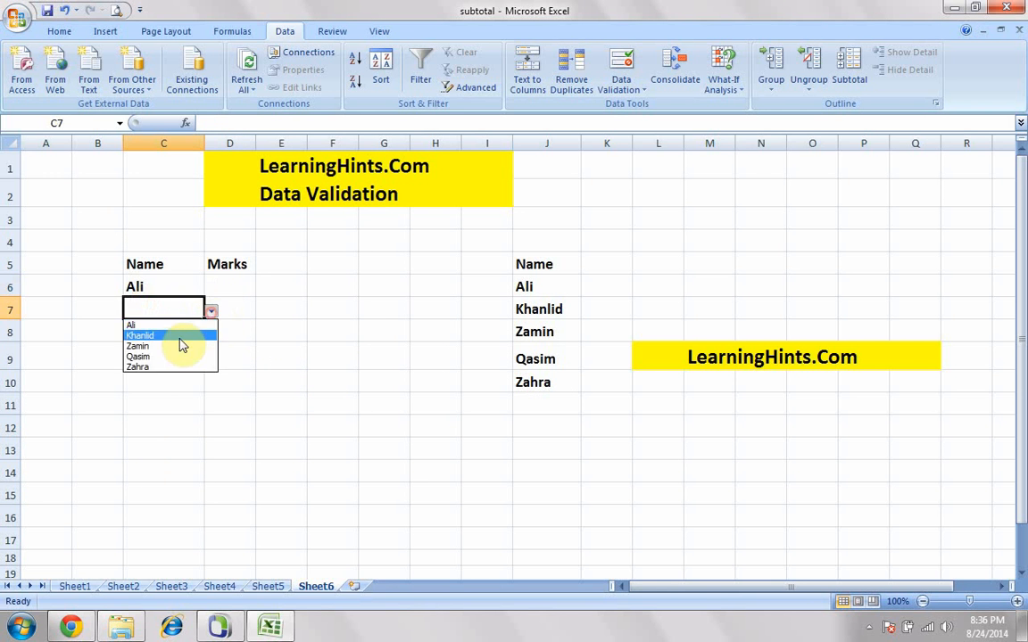
click(165, 350)
click(189, 333)
click(211, 334)
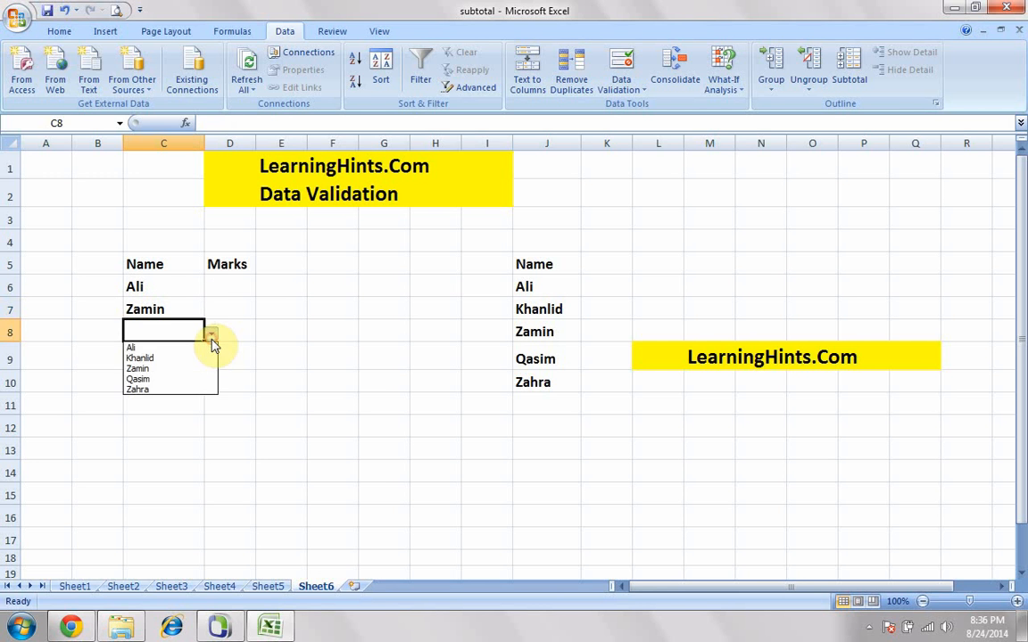
click(158, 381)
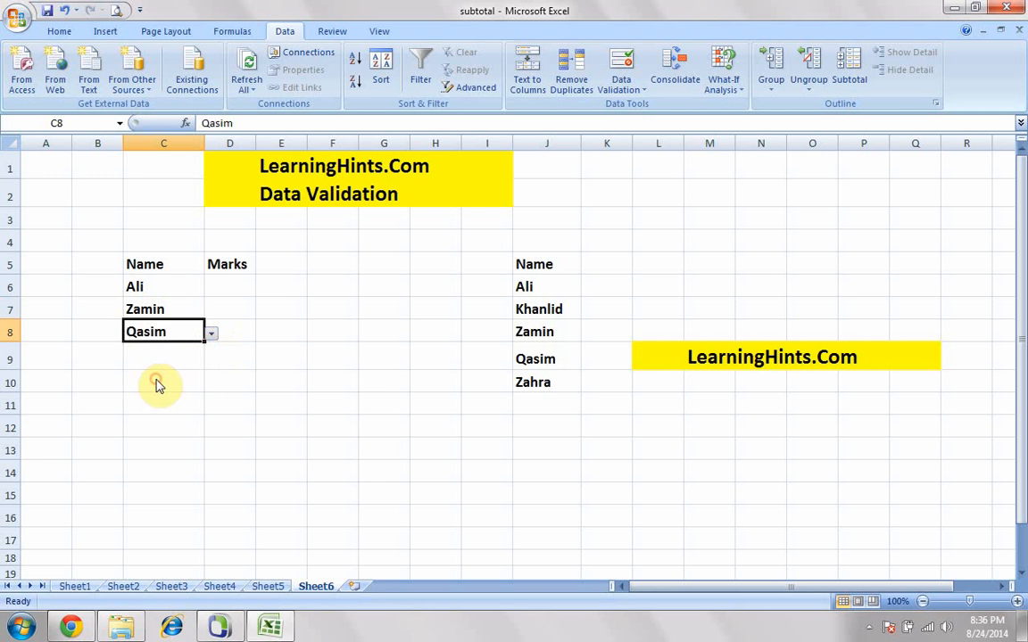
- Select cell D6, the first empty cell under the Marks heading
click(232, 291)
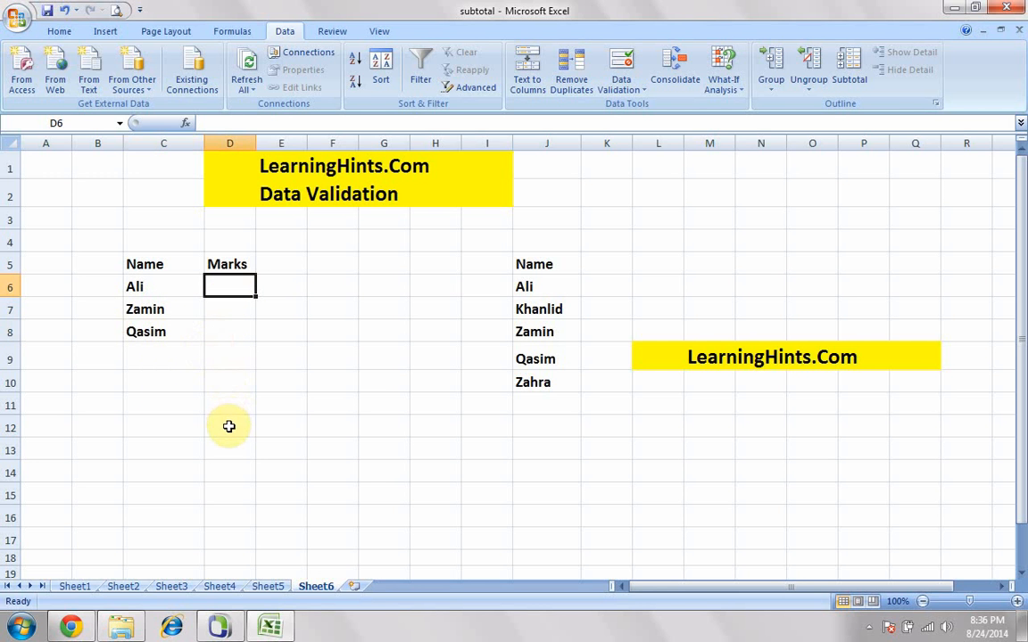